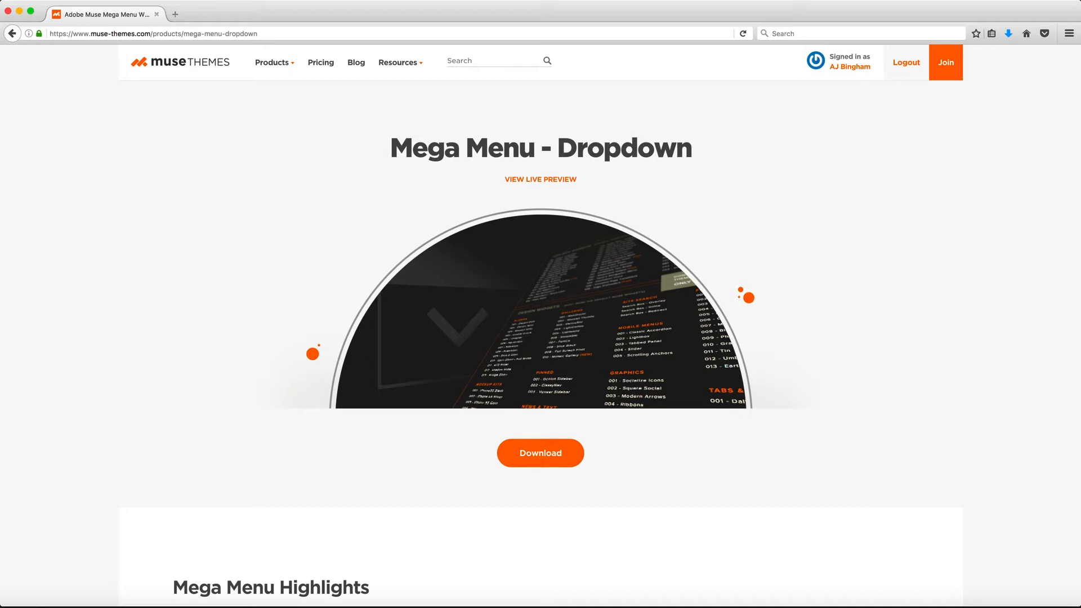
- Switch to Adobe Muse and place the Mega Menu library item at the top of the Home page
{"action": "left_click", "coordinate": [229, 598]}
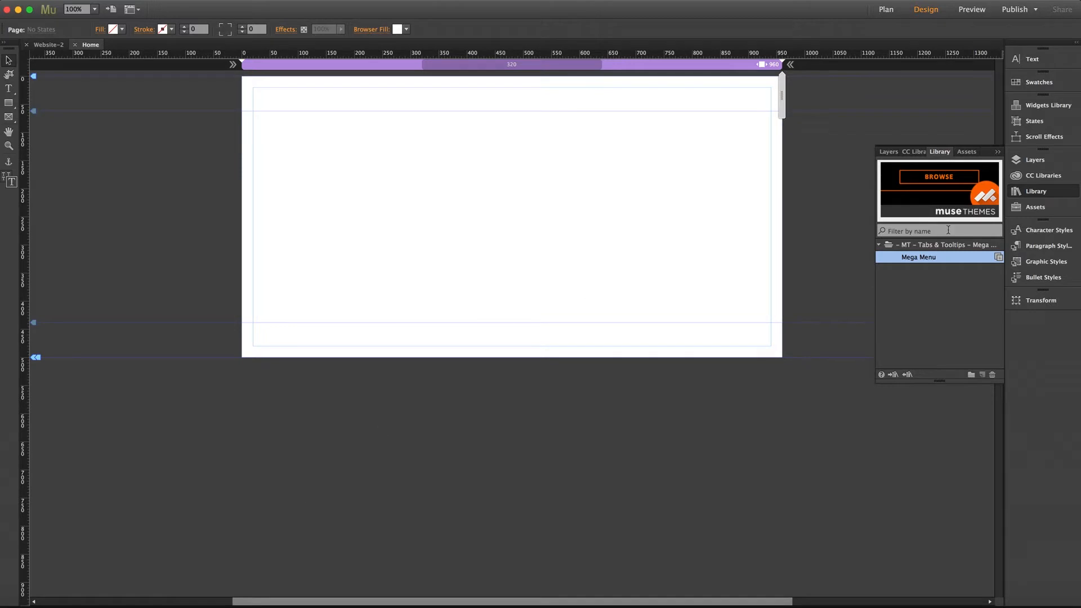
{"action": "left_click_drag", "start_coordinate": [930, 263], "coordinate": [239, 107]}
{"action": "left_click_drag", "start_coordinate": [281, 168], "coordinate": [291, 143]}
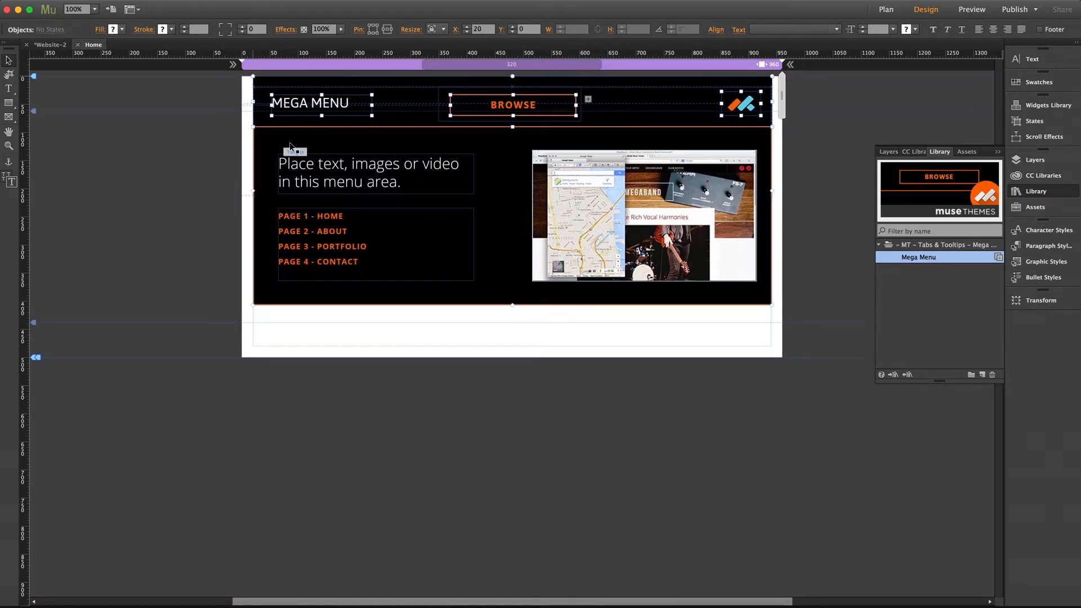
{"action": "left_click", "coordinate": [189, 149]}
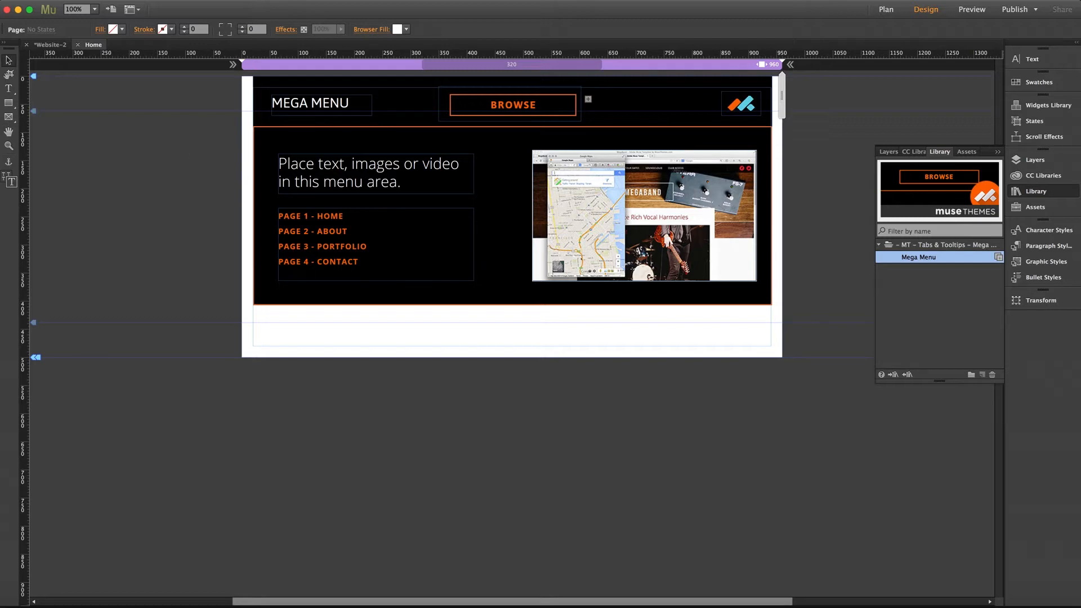
- Preview the page in the browser, test the BROWSE button's dropdown, and return to Adobe Muse
{"action": "key", "text": "super+shift+e"}
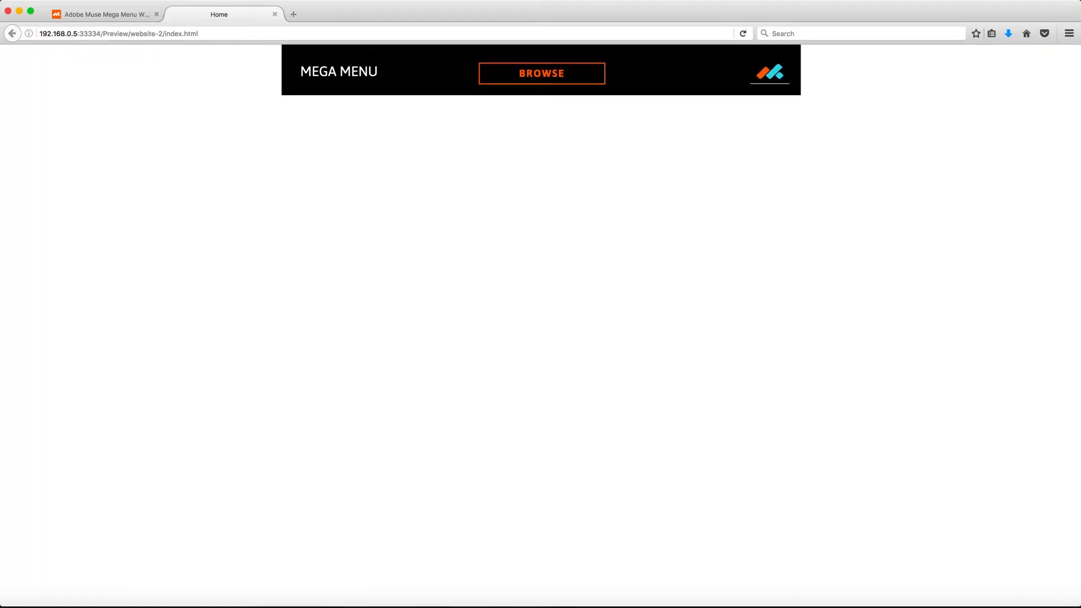
{"action": "mouse_move", "coordinate": [534, 88]}
{"action": "mouse_move", "coordinate": [558, 75]}
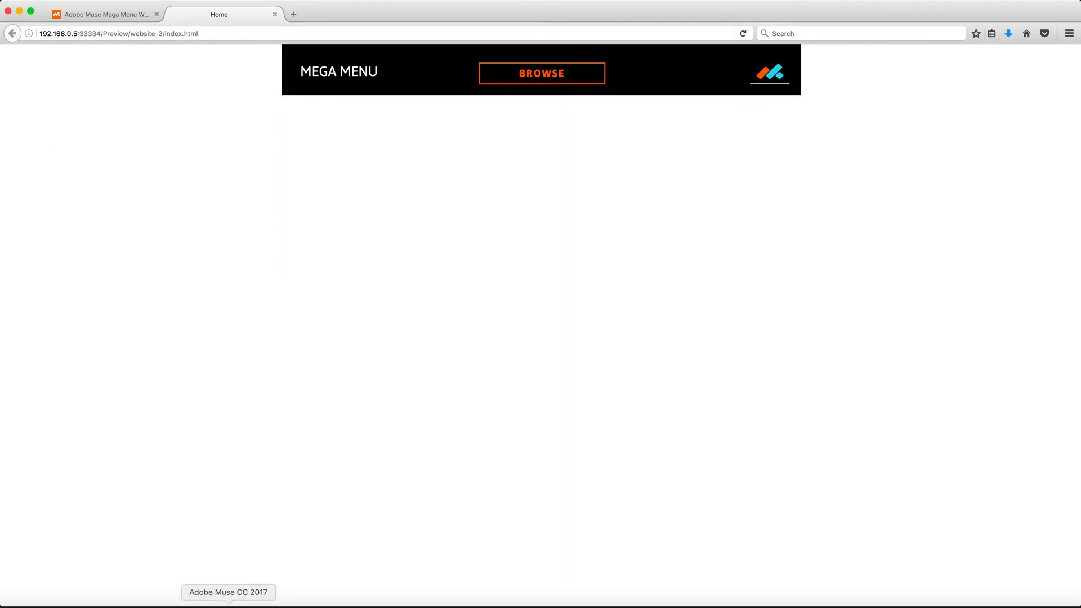
{"action": "left_click", "coordinate": [229, 598]}
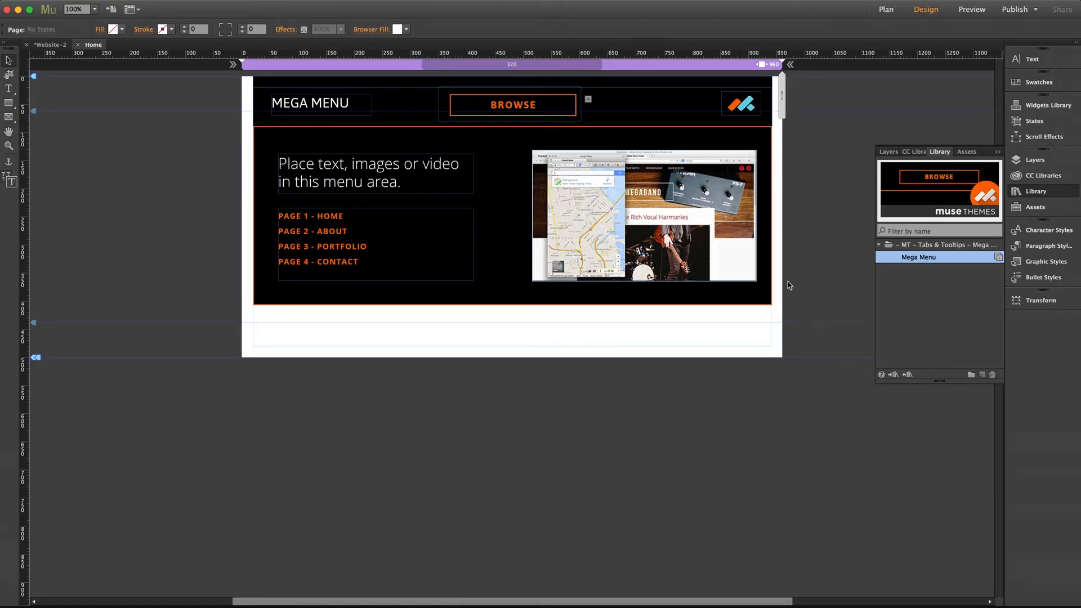
- Move the dropdown composition down to Y 103, below the black header bar, and stretch the bar to the full 960 page width
{"action": "left_click", "coordinate": [498, 171]}
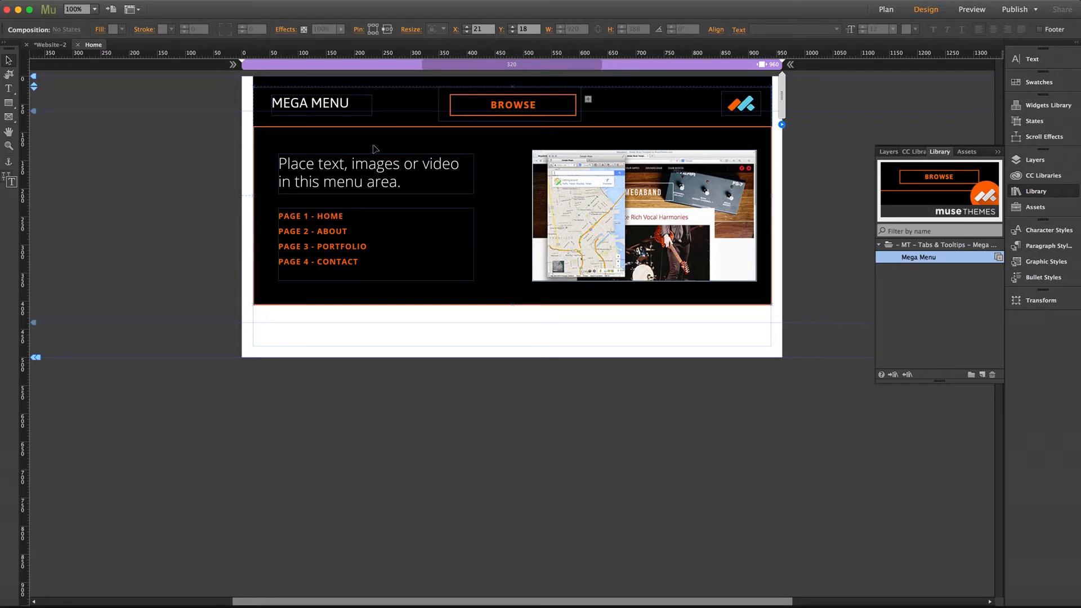
{"action": "left_click_drag", "start_coordinate": [377, 142], "coordinate": [381, 192]}
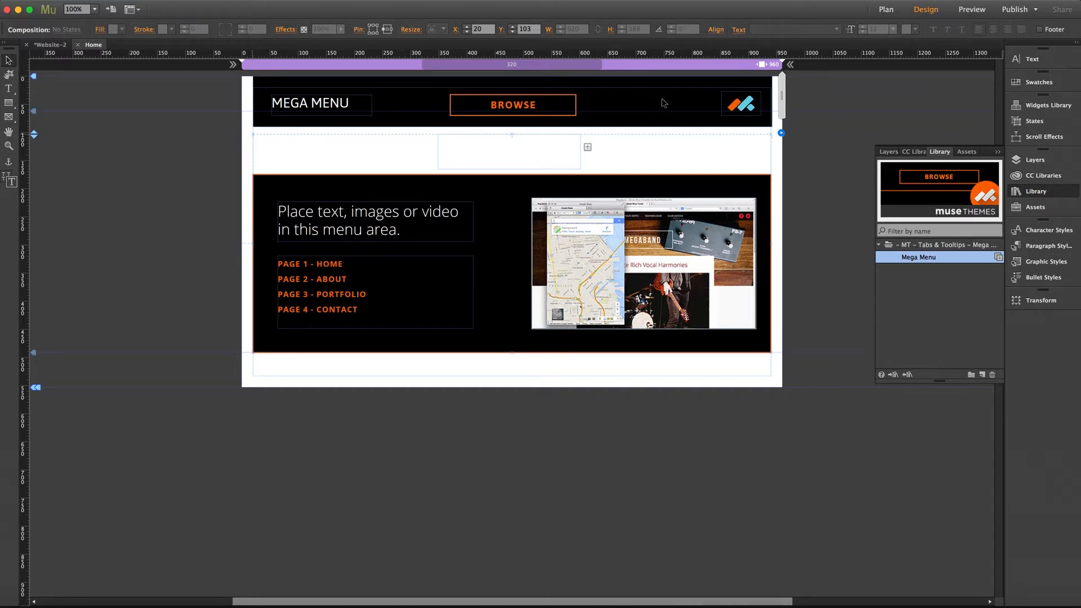
{"action": "left_click", "coordinate": [407, 116]}
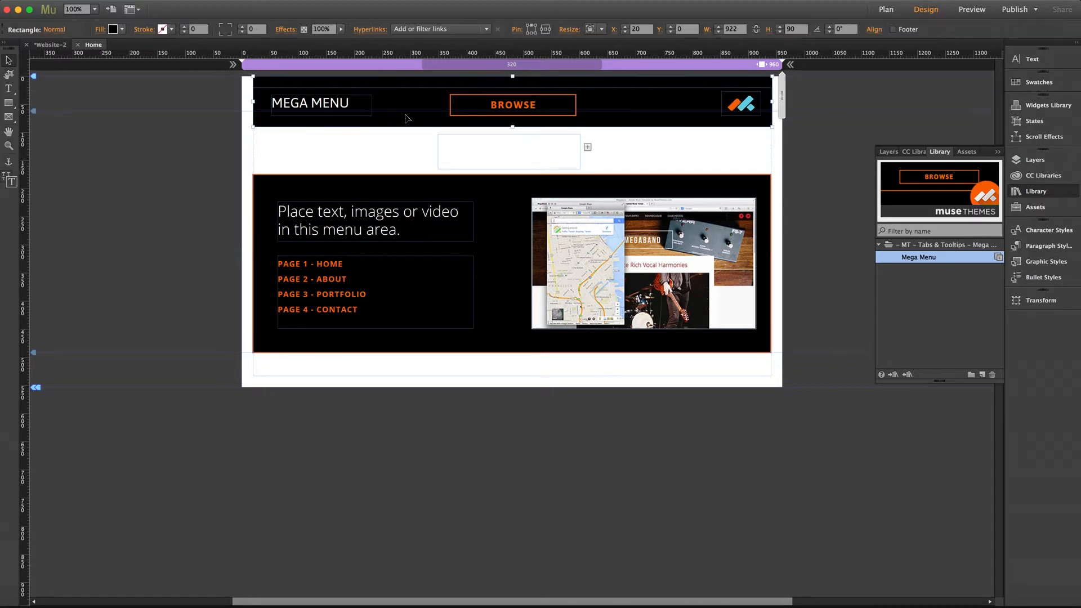
{"action": "left_click", "coordinate": [604, 30]}
{"action": "left_click", "coordinate": [605, 79]}
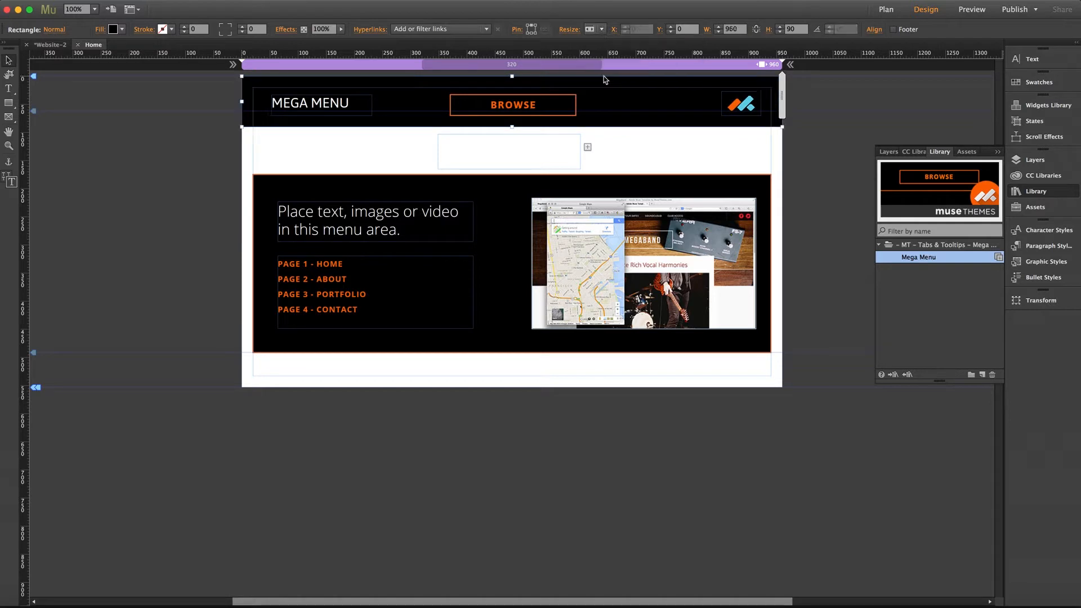
- Replace the BROWSE button's text in the header with "CLICK HERE!"
{"action": "left_click", "coordinate": [499, 108]}
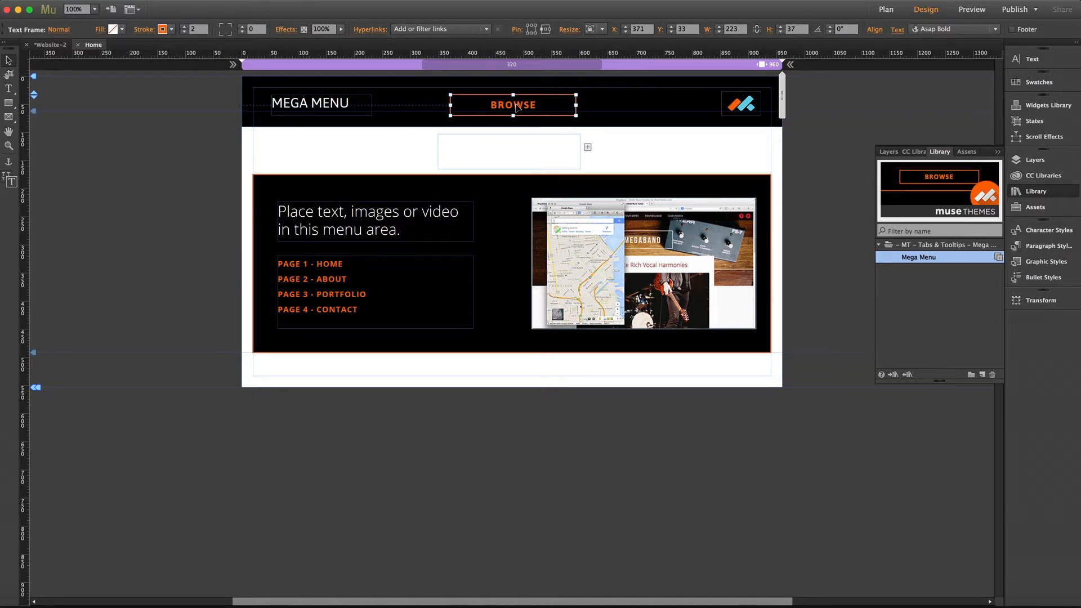
{"action": "double_click", "coordinate": [517, 107]}
{"action": "double_click", "coordinate": [517, 107]}
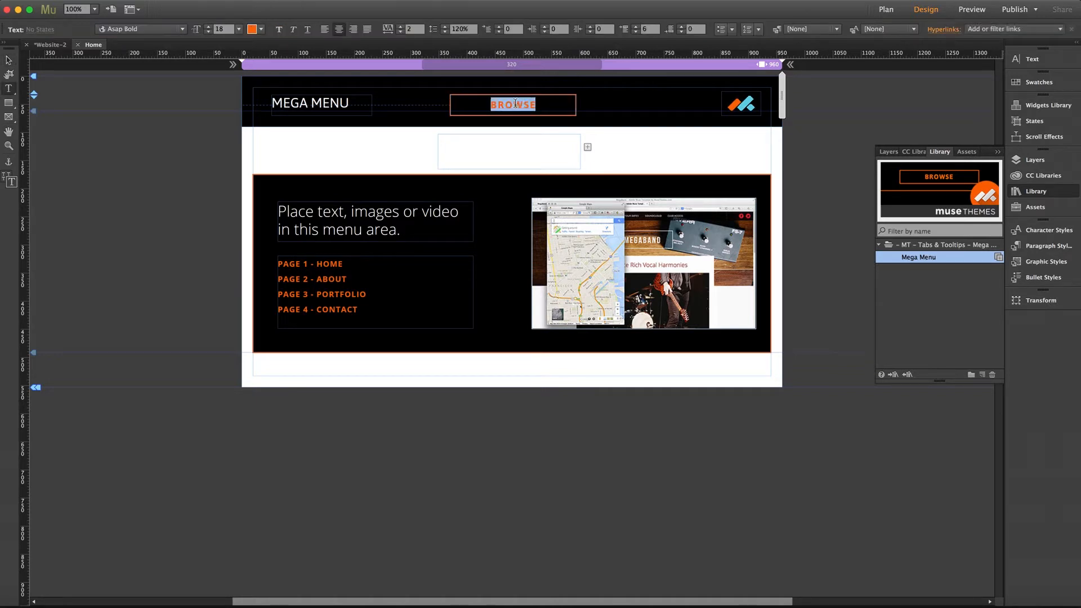
{"action": "type", "text": "CLICK HERE!"}
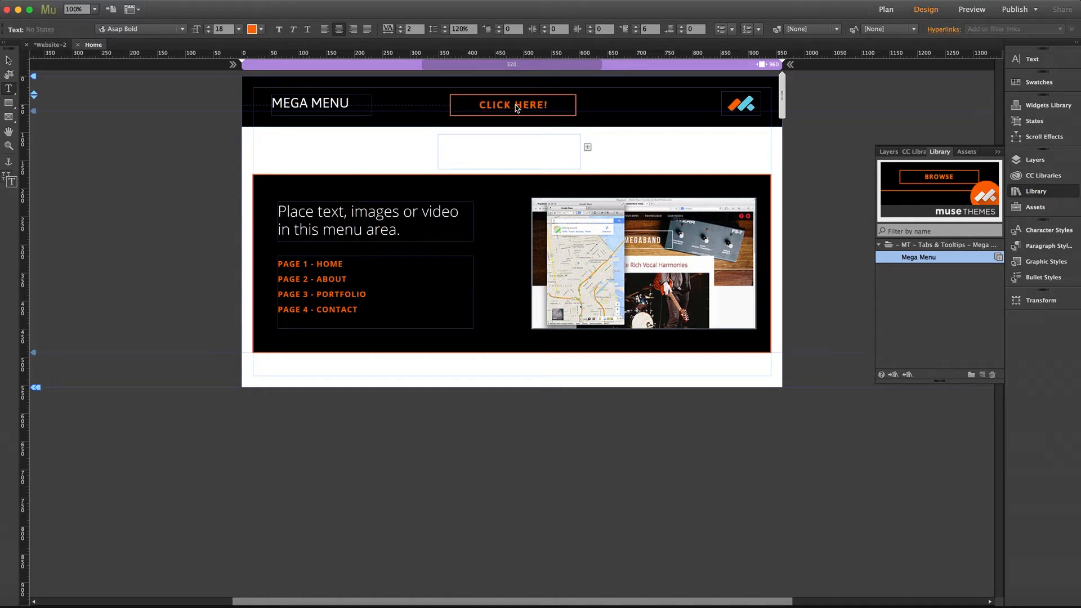
{"action": "left_click", "coordinate": [8, 59]}
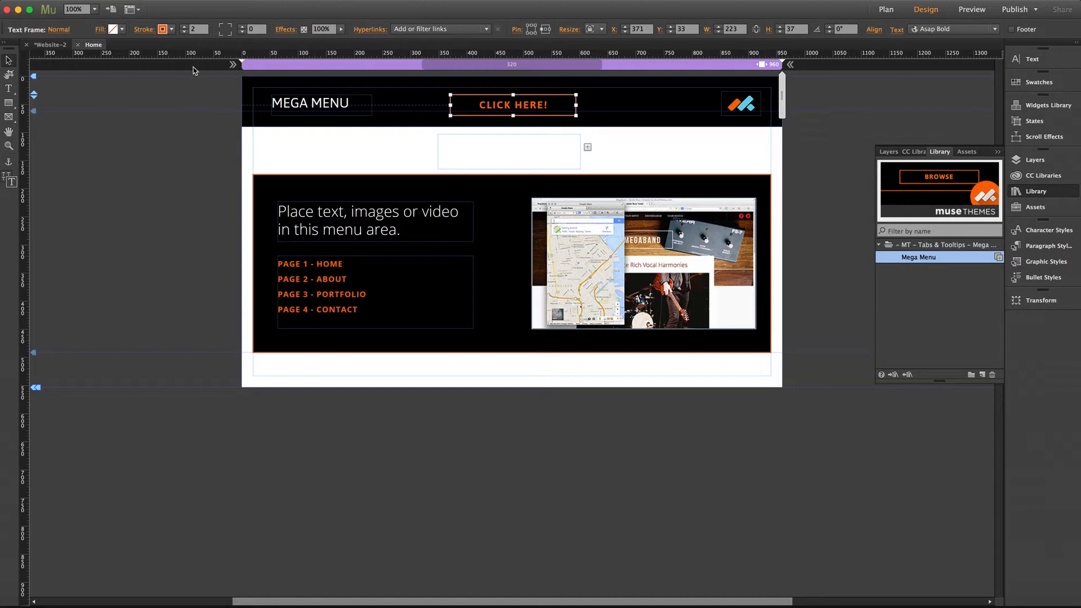
- Set the CLICK HERE! button's stroke color to cyan 00FFFF
{"action": "left_click", "coordinate": [172, 31]}
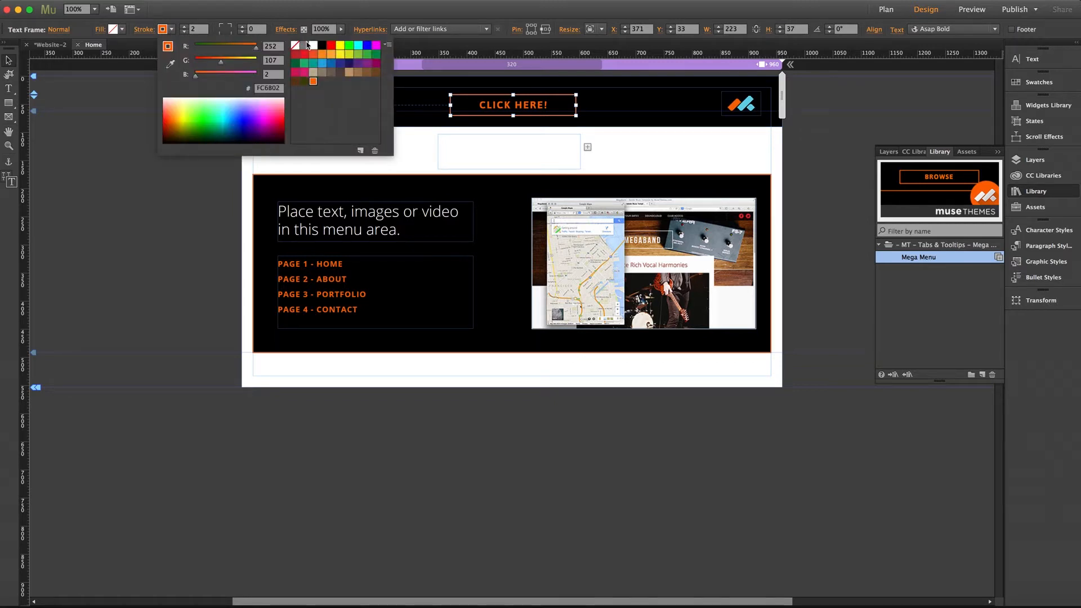
{"action": "left_click", "coordinate": [358, 46]}
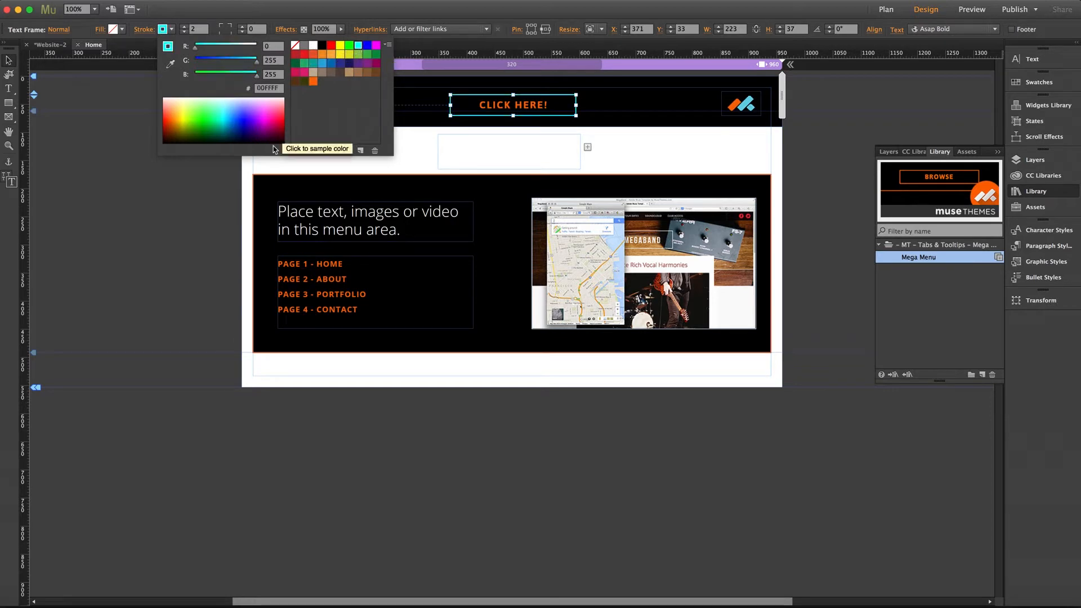
{"action": "left_click", "coordinate": [235, 168]}
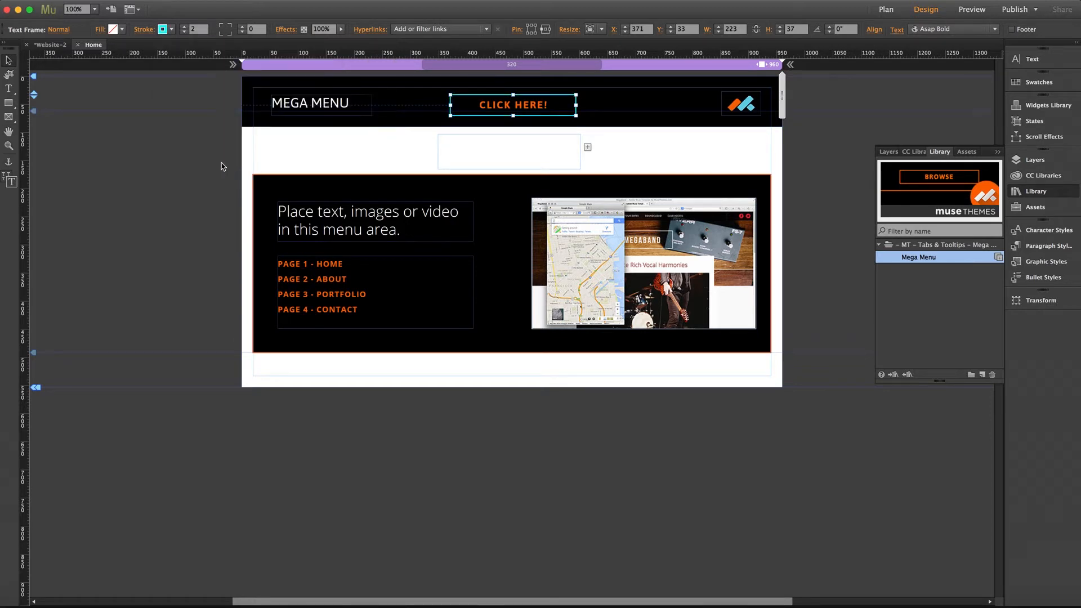
{"action": "left_click", "coordinate": [222, 163]}
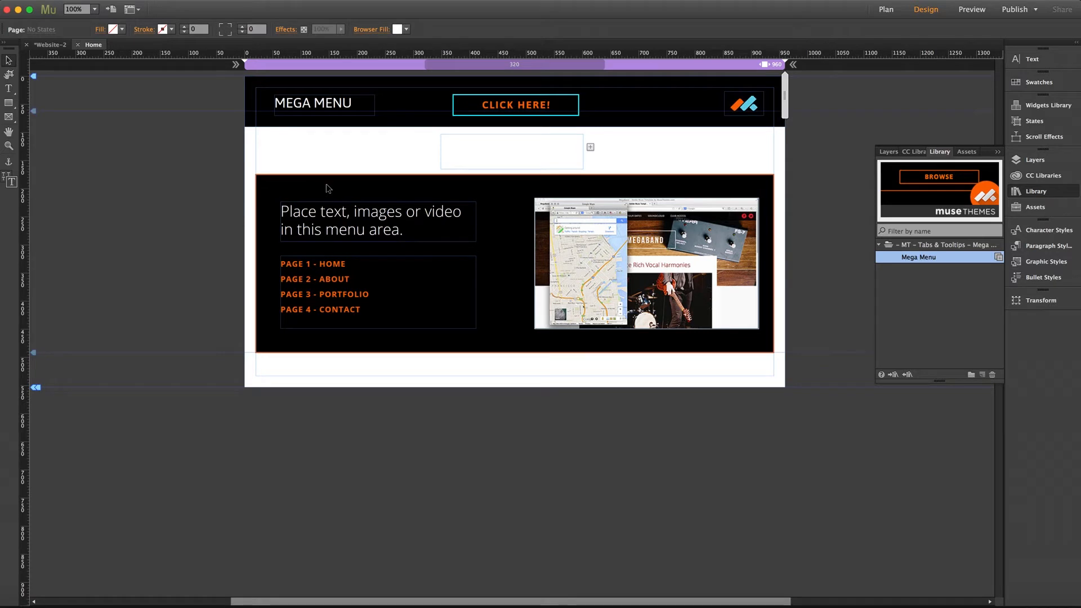
- Try placing the composition's empty trigger around the CLICK HERE! button in the header, and move it back below the header bar
{"action": "left_click", "coordinate": [343, 186]}
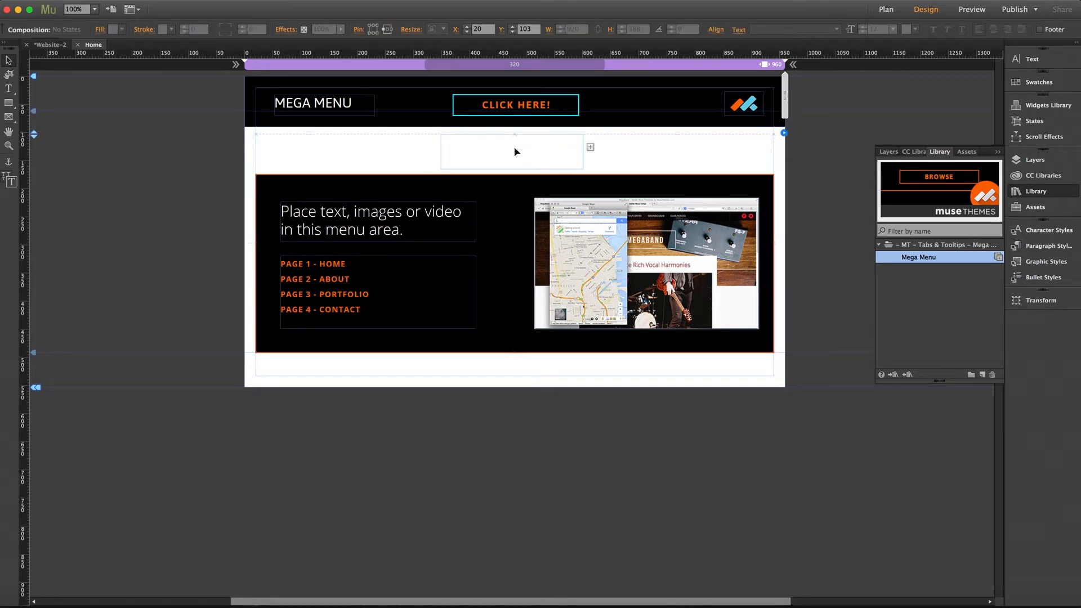
{"action": "left_click", "coordinate": [514, 151]}
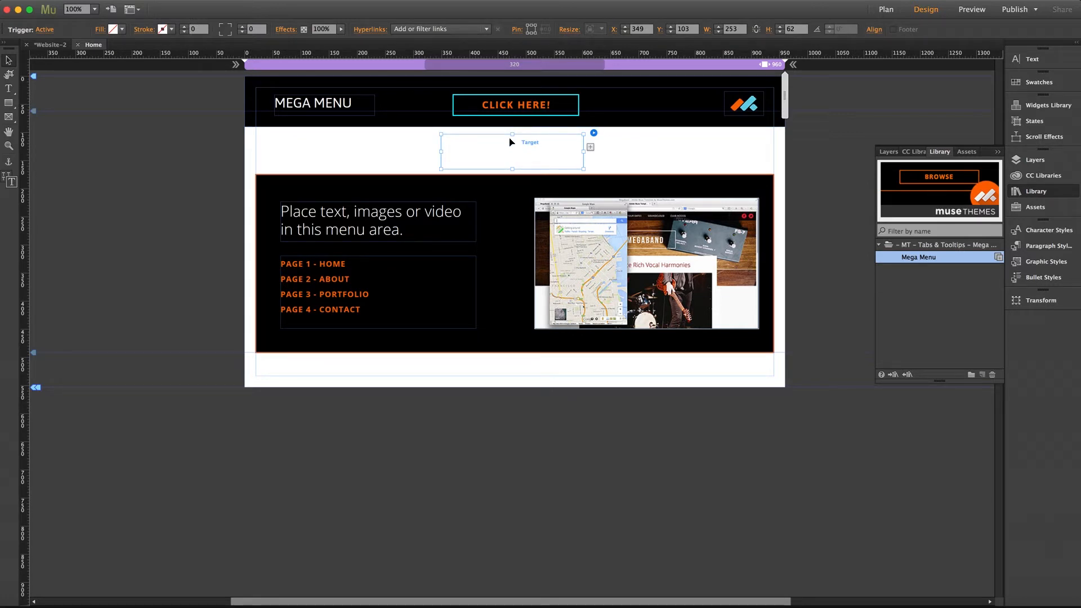
{"action": "double_click", "coordinate": [474, 147]}
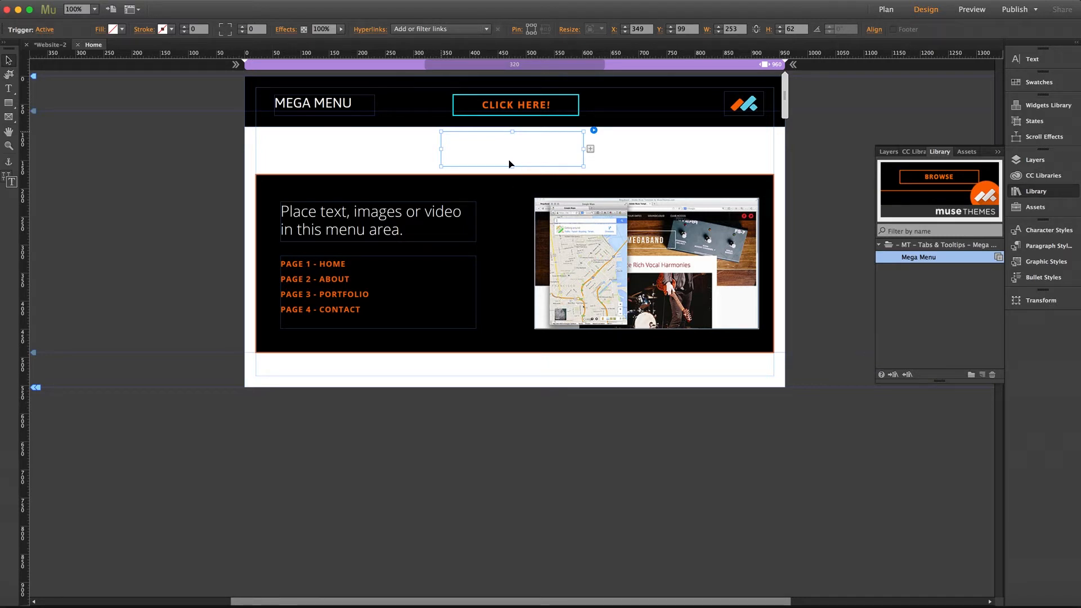
{"action": "left_click_drag", "start_coordinate": [512, 161], "coordinate": [513, 116]}
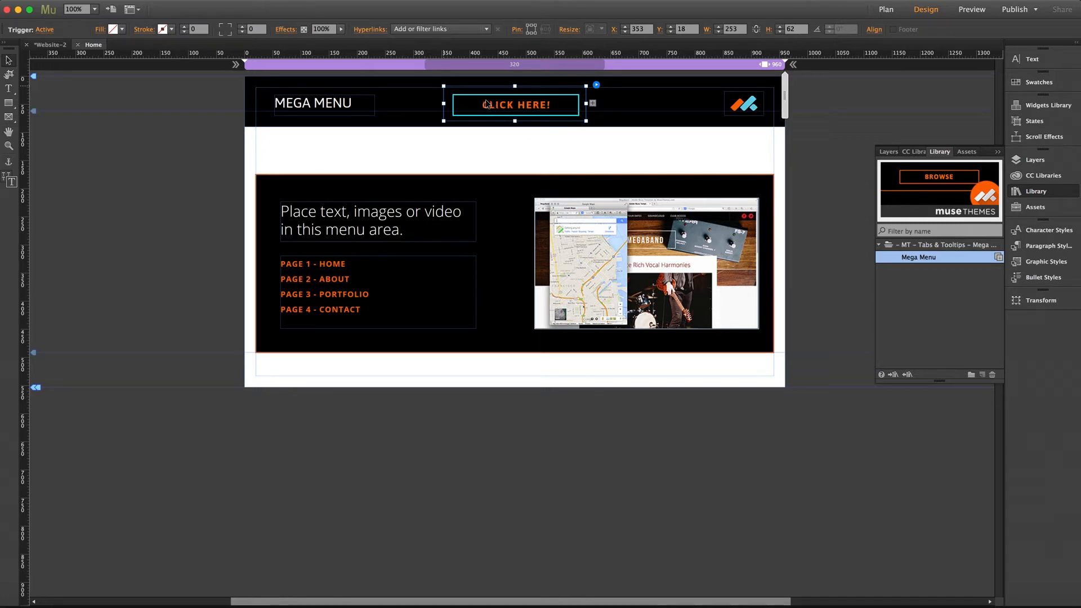
{"action": "left_click_drag", "start_coordinate": [486, 104], "coordinate": [483, 143]}
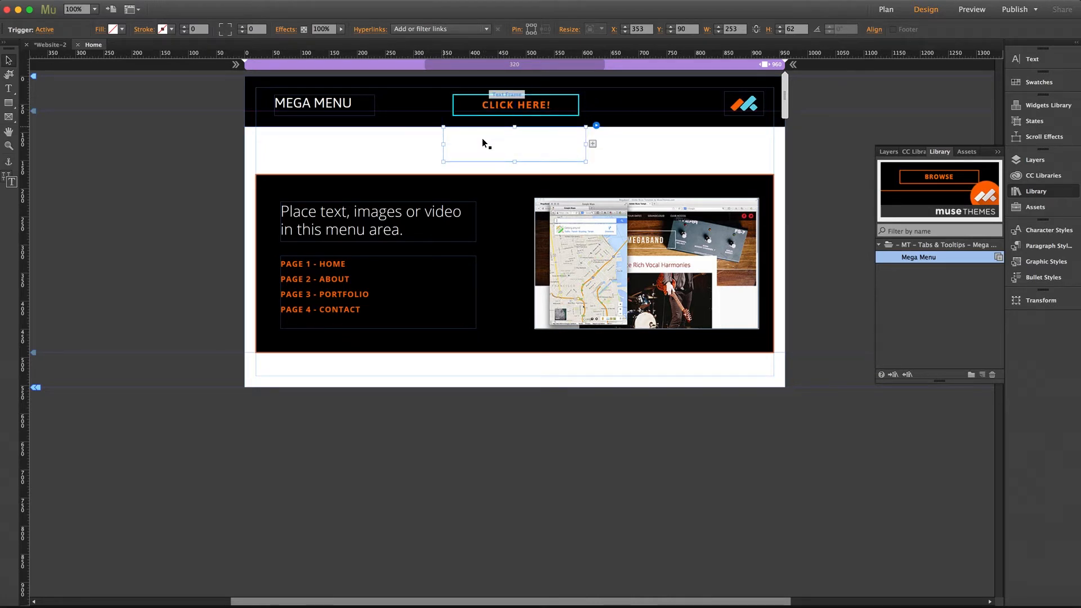
- Move the CLICK HERE! text frame down into the empty trigger, and shift the filled trigger to X 359
{"action": "left_click", "coordinate": [468, 105]}
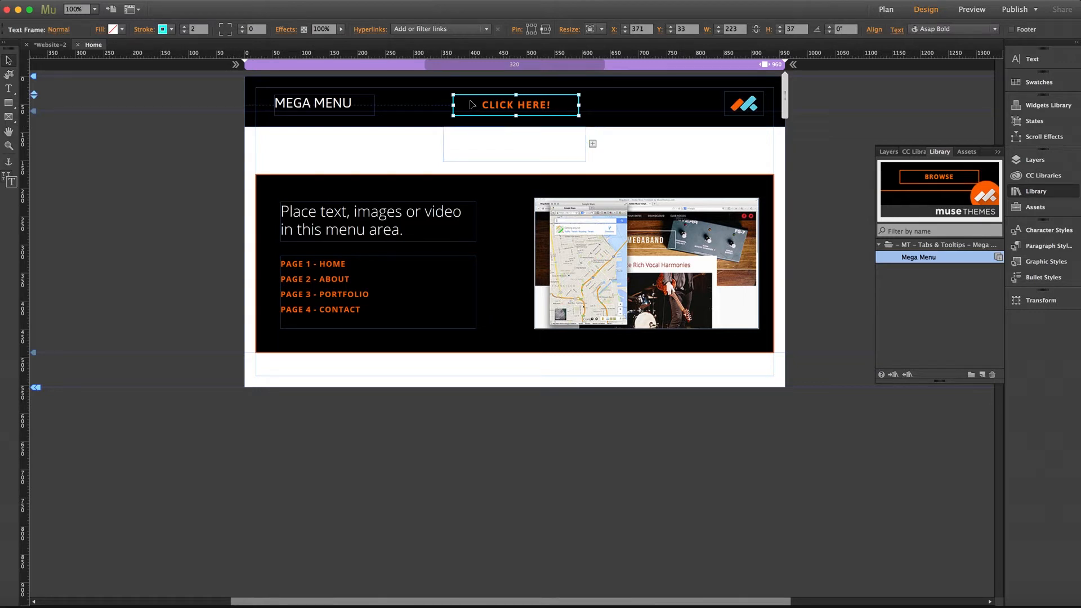
{"action": "left_click_drag", "start_coordinate": [472, 105], "coordinate": [470, 143]}
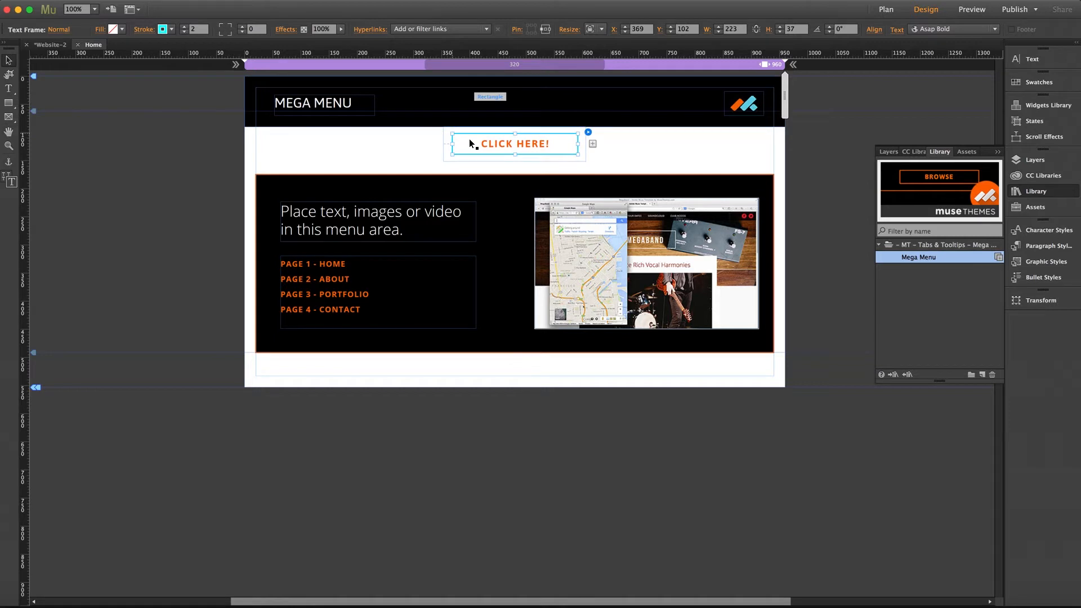
{"action": "left_click", "coordinate": [434, 137]}
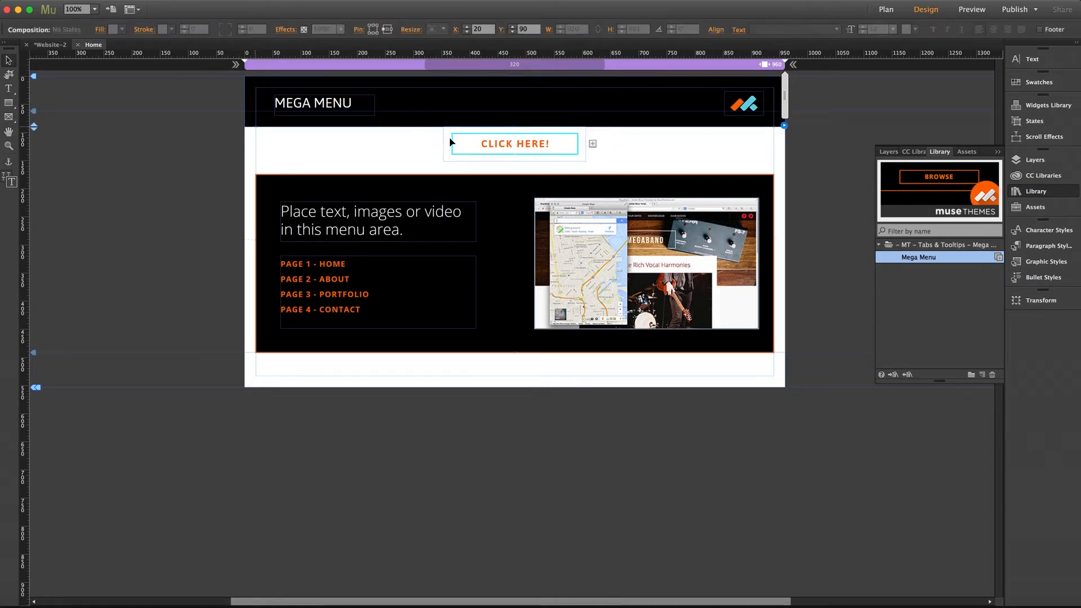
{"action": "mouse_move", "coordinate": [461, 145]}
{"action": "left_mouse_down"}
{"action": "mouse_move", "coordinate": [476, 115]}
{"action": "mouse_move", "coordinate": [472, 146]}
{"action": "mouse_move", "coordinate": [455, 146]}
{"action": "mouse_move", "coordinate": [465, 146]}
{"action": "left_mouse_up"}
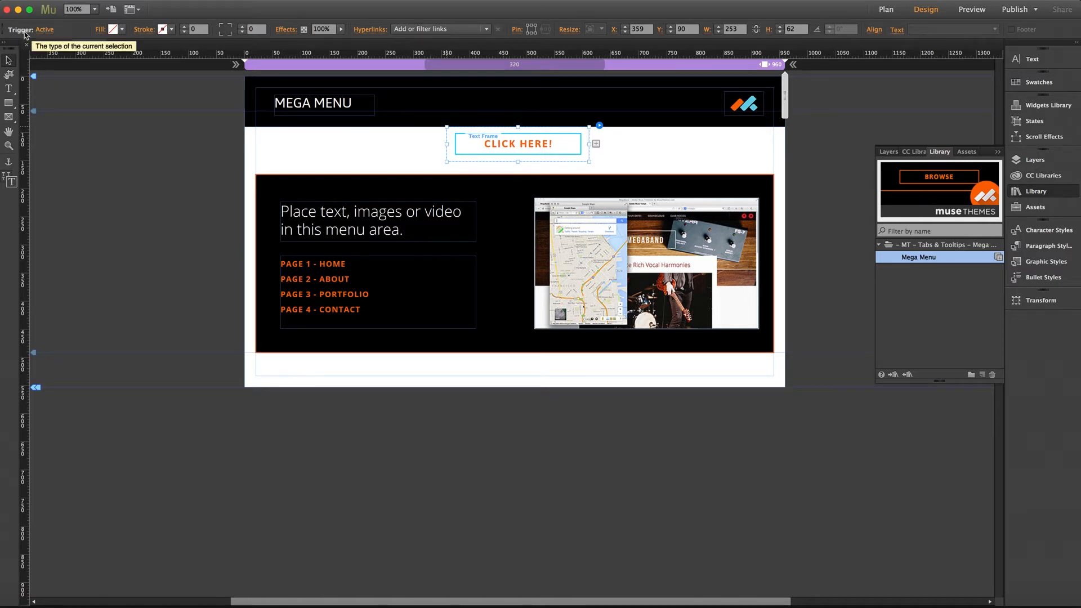
- View the trigger's states, and move the trigger with its text frame up onto the header bar at Y 20
{"action": "left_click", "coordinate": [48, 32]}
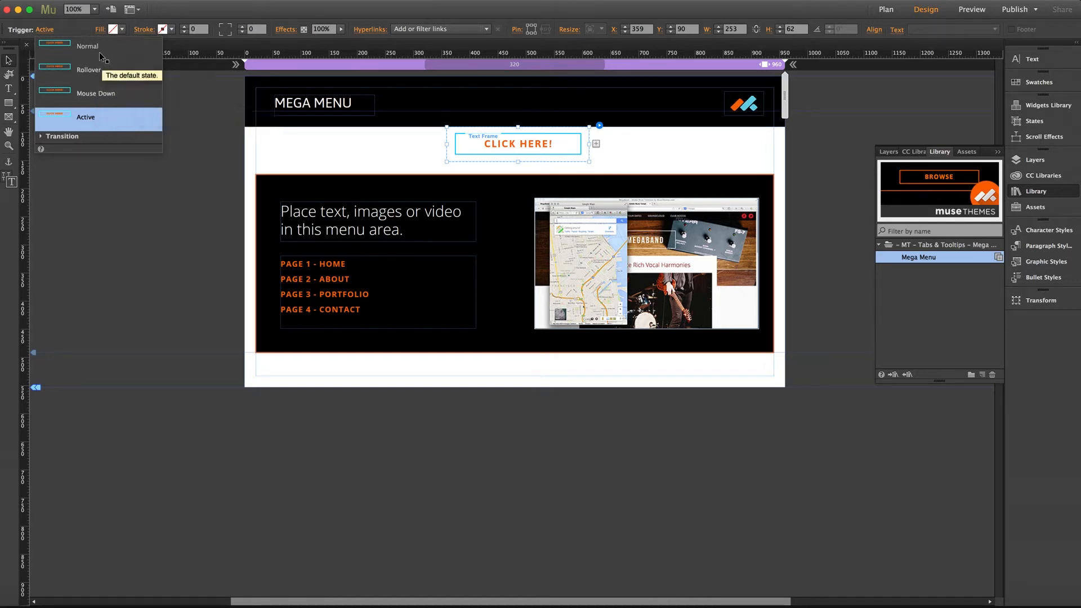
{"action": "left_click", "coordinate": [469, 134]}
{"action": "left_click_drag", "start_coordinate": [467, 133], "coordinate": [469, 93]}
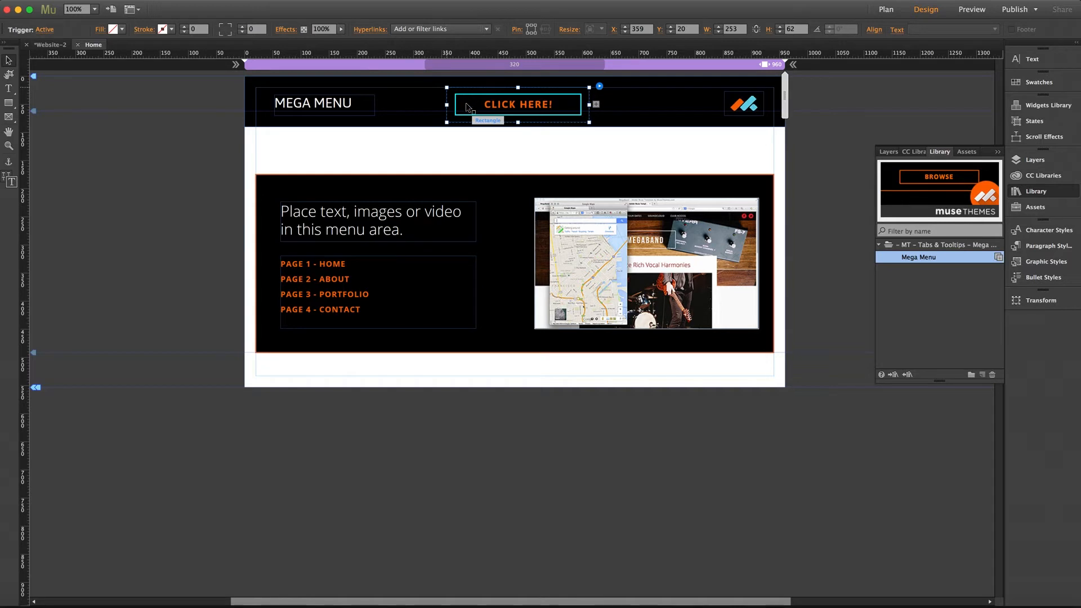
- Underline the CLICK HERE! text and color it white in the text frame's Normal state
{"action": "left_click", "coordinate": [465, 108]}
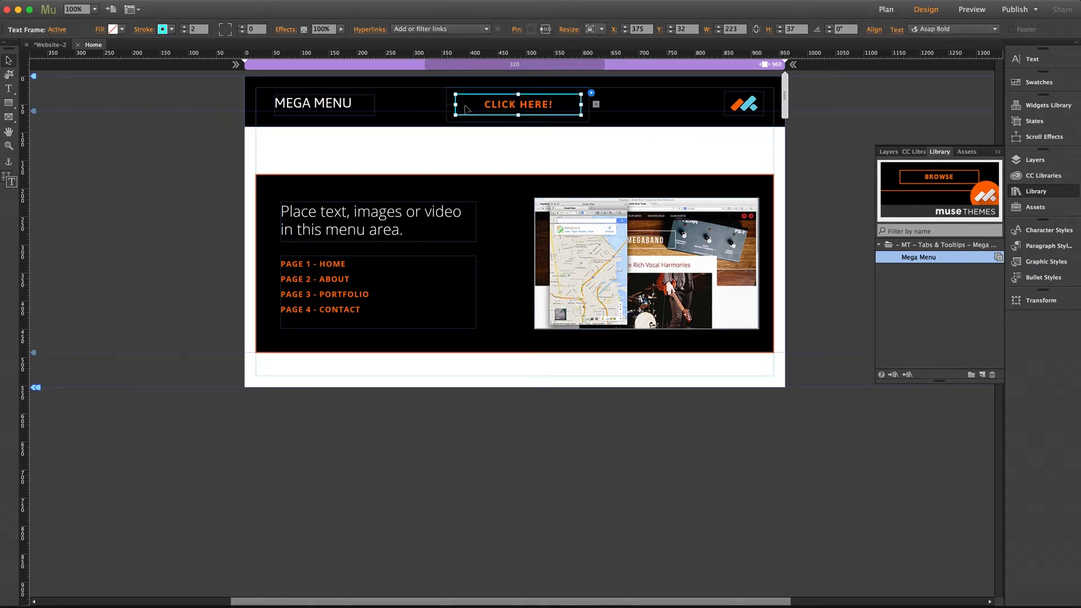
{"action": "left_click", "coordinate": [59, 30]}
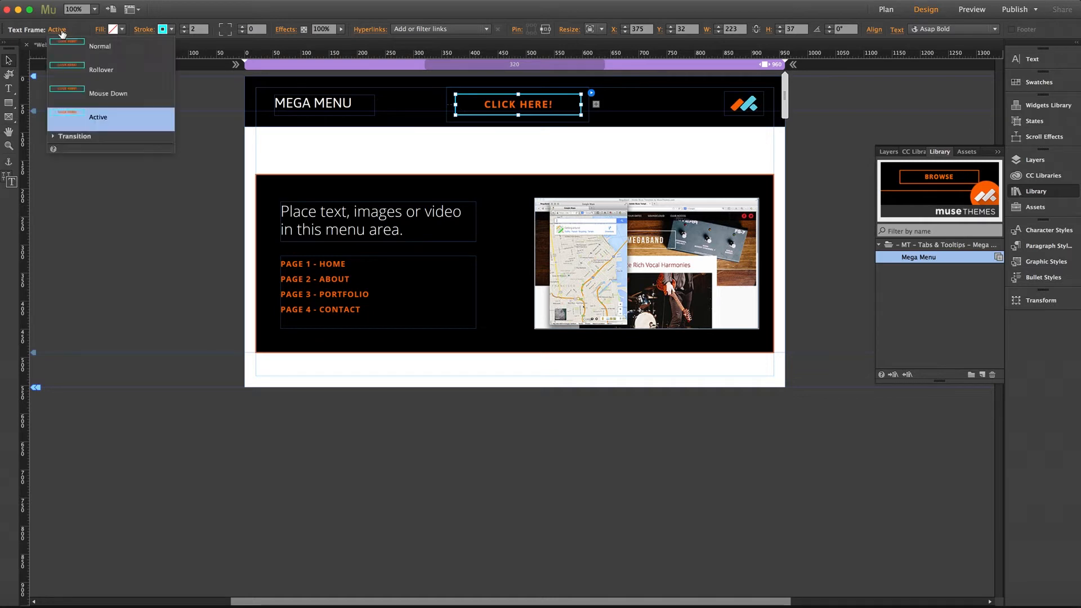
{"action": "left_click", "coordinate": [97, 48]}
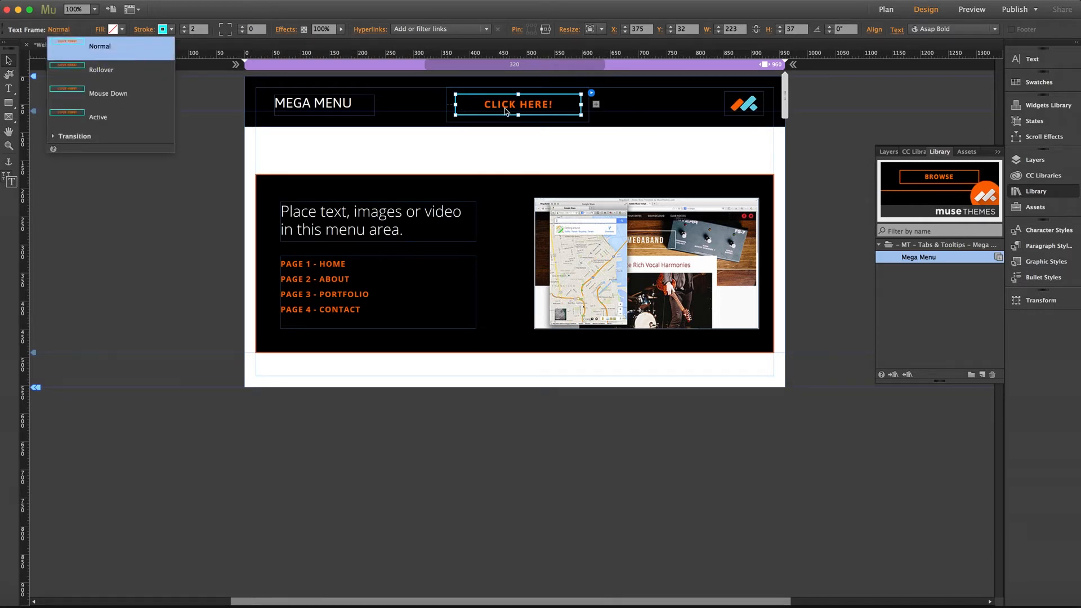
{"action": "left_click", "coordinate": [1030, 59]}
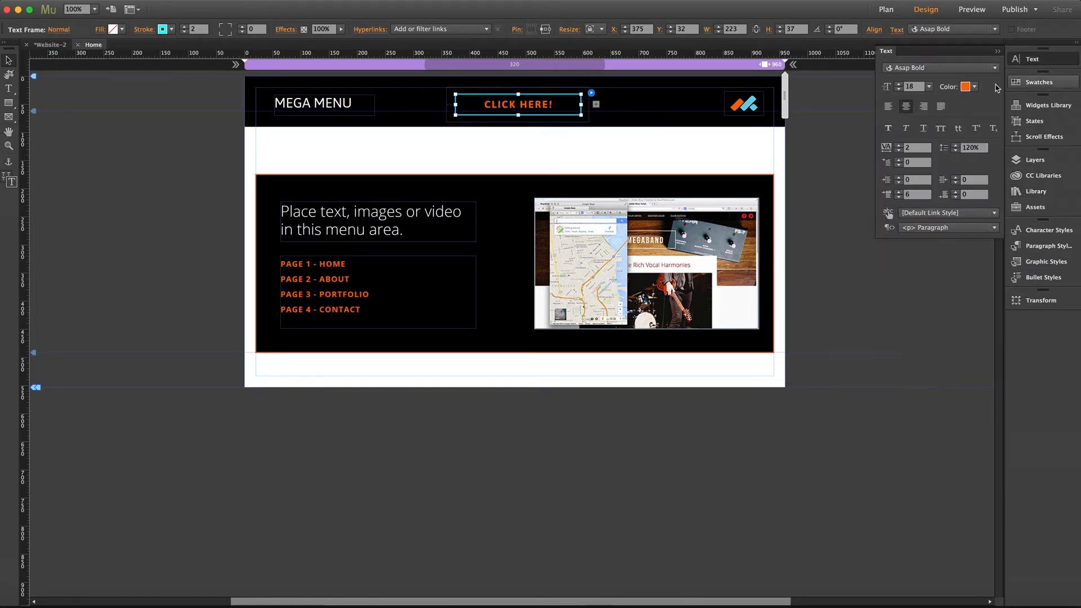
{"action": "left_click", "coordinate": [924, 129]}
{"action": "left_click", "coordinate": [976, 87]}
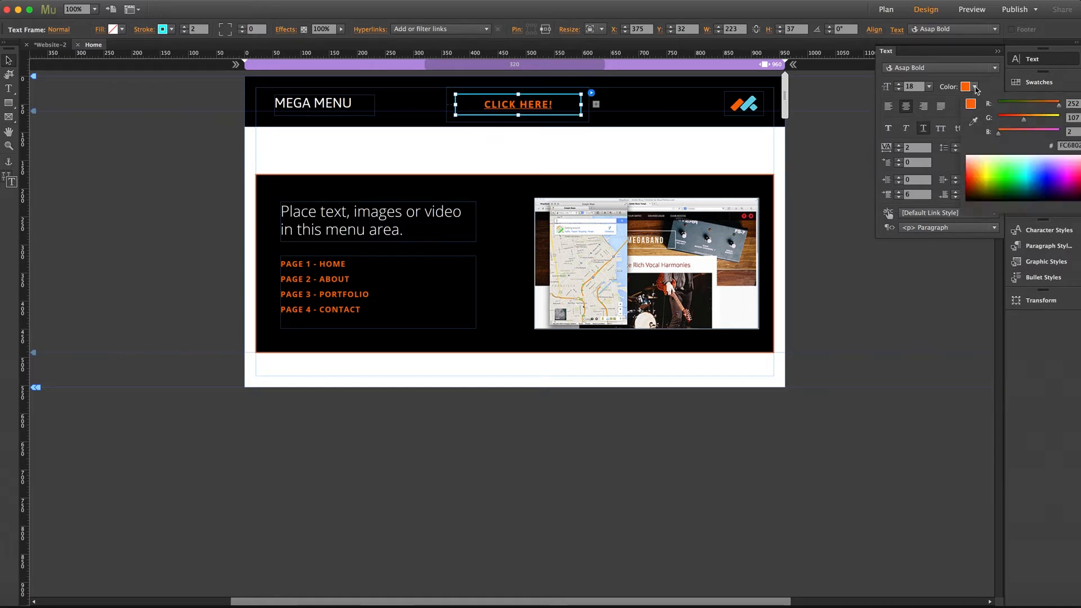
{"action": "left_click", "coordinate": [968, 157]}
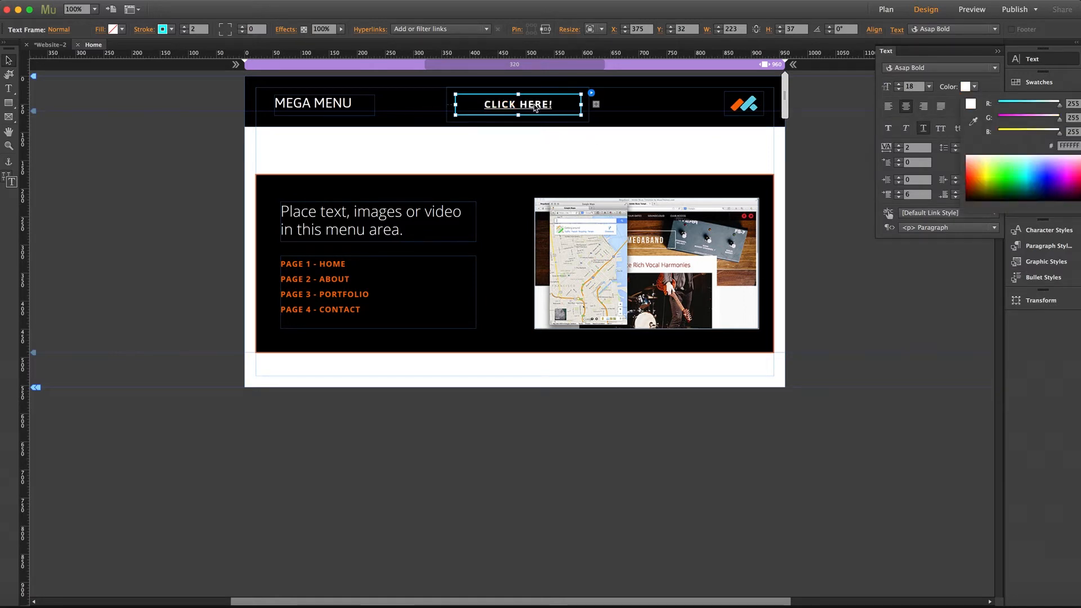
- Remove the underline and set the stroke to orange FC6B02 in the Rollover state of the CLICK HERE! text frame
{"action": "left_click", "coordinate": [534, 106]}
{"action": "left_click", "coordinate": [49, 30]}
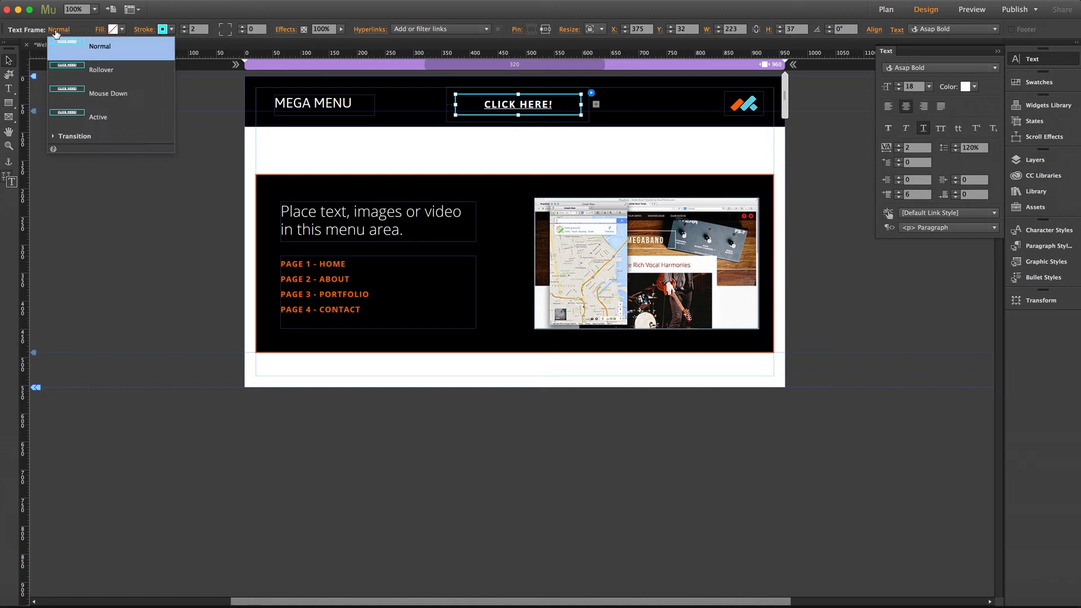
{"action": "left_click", "coordinate": [101, 71]}
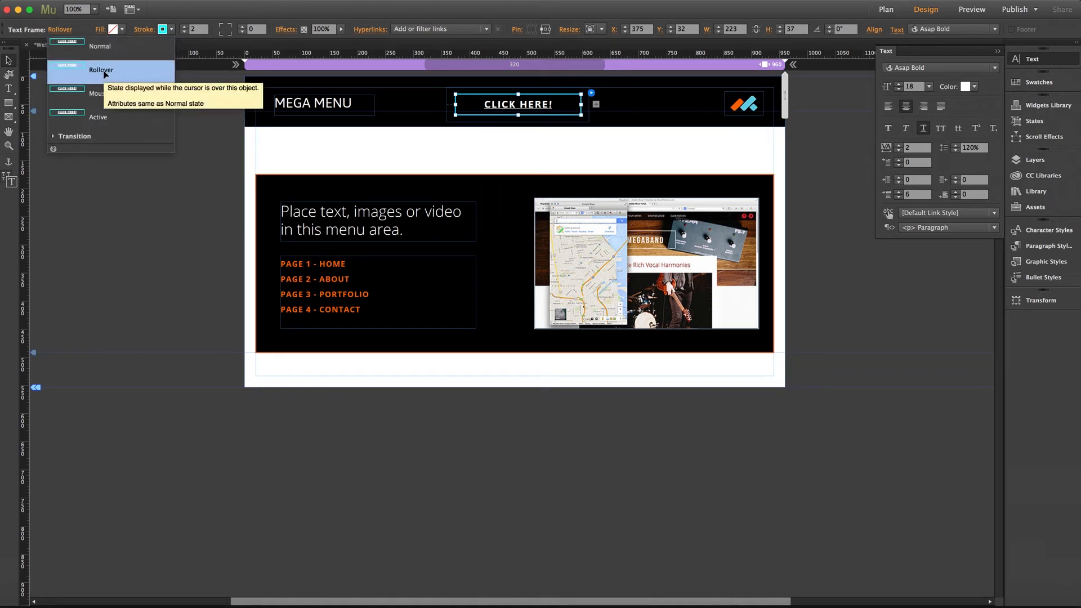
{"action": "left_click", "coordinate": [922, 129]}
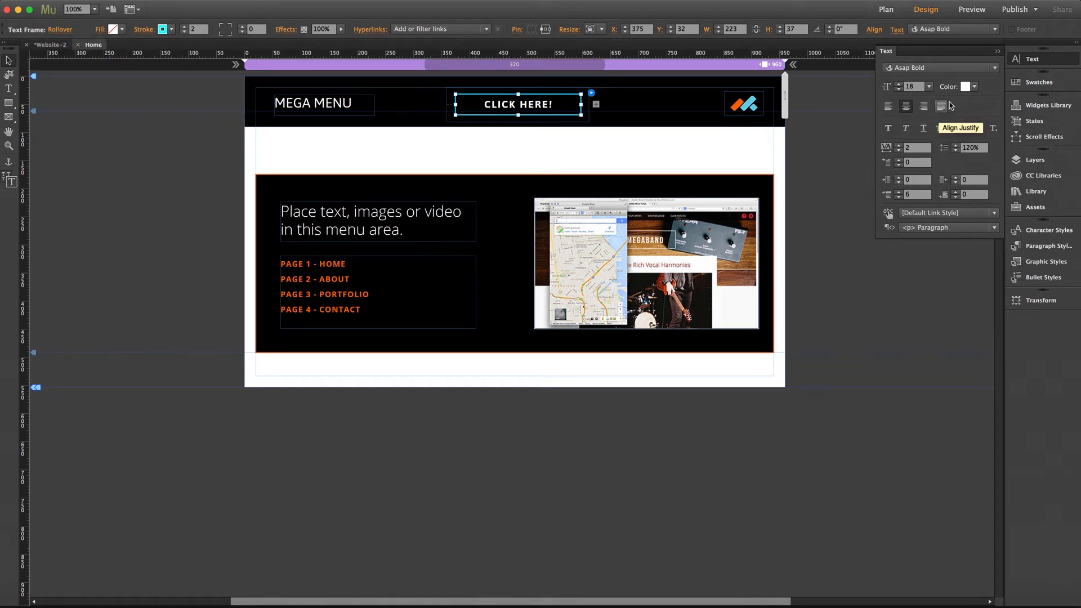
{"action": "left_click", "coordinate": [172, 29]}
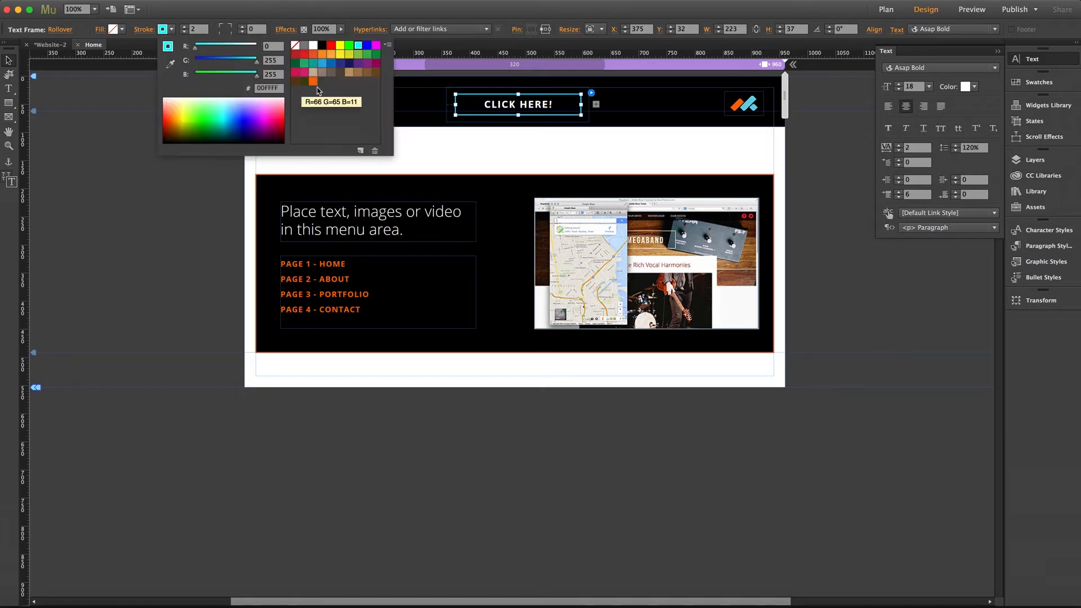
{"action": "left_click", "coordinate": [313, 82]}
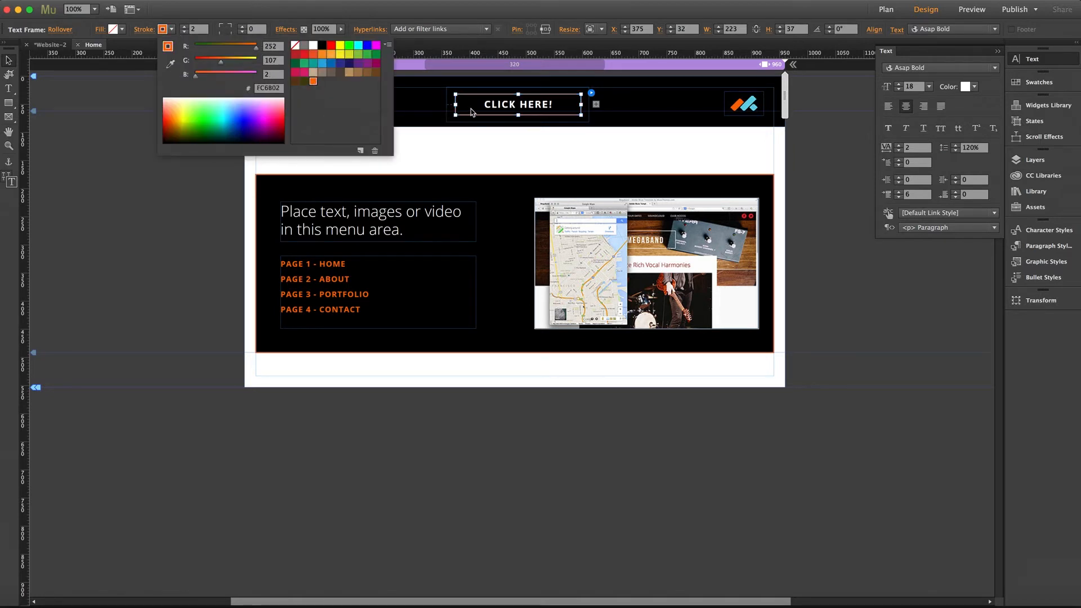
- Remove the underline and set an orange FC6B02 stroke in the Active state of the CLICK HERE! text frame
{"action": "left_click", "coordinate": [66, 34]}
{"action": "left_click", "coordinate": [65, 34]}
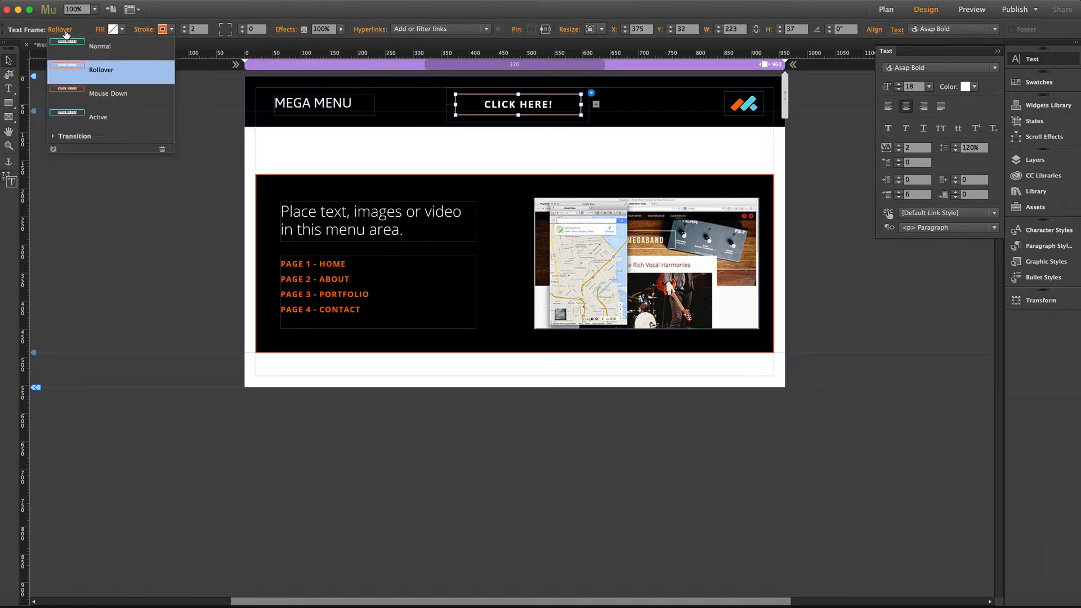
{"action": "left_click", "coordinate": [96, 117]}
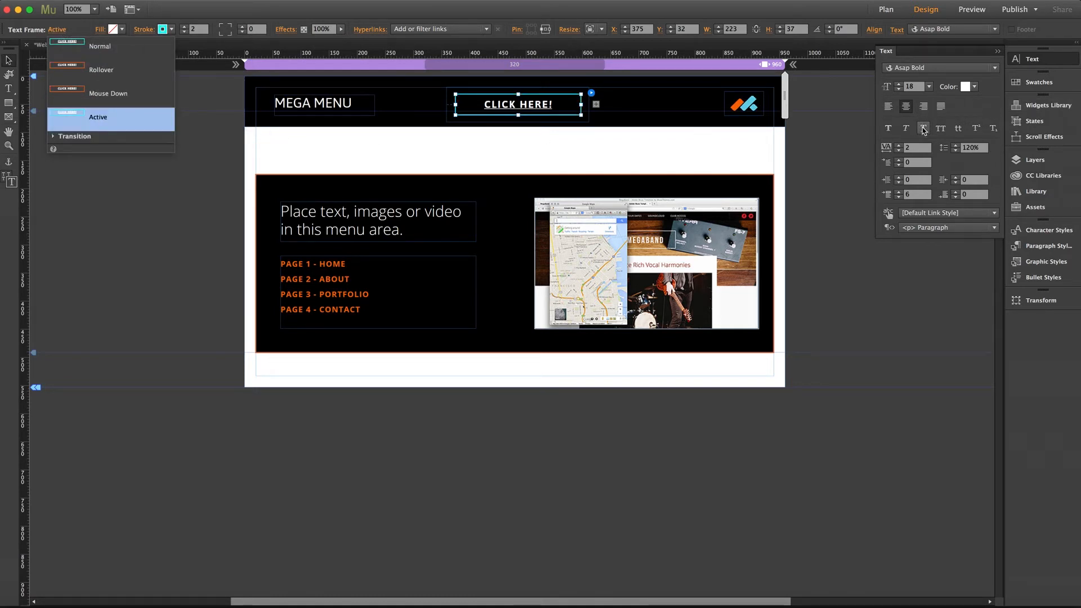
{"action": "left_click", "coordinate": [172, 31]}
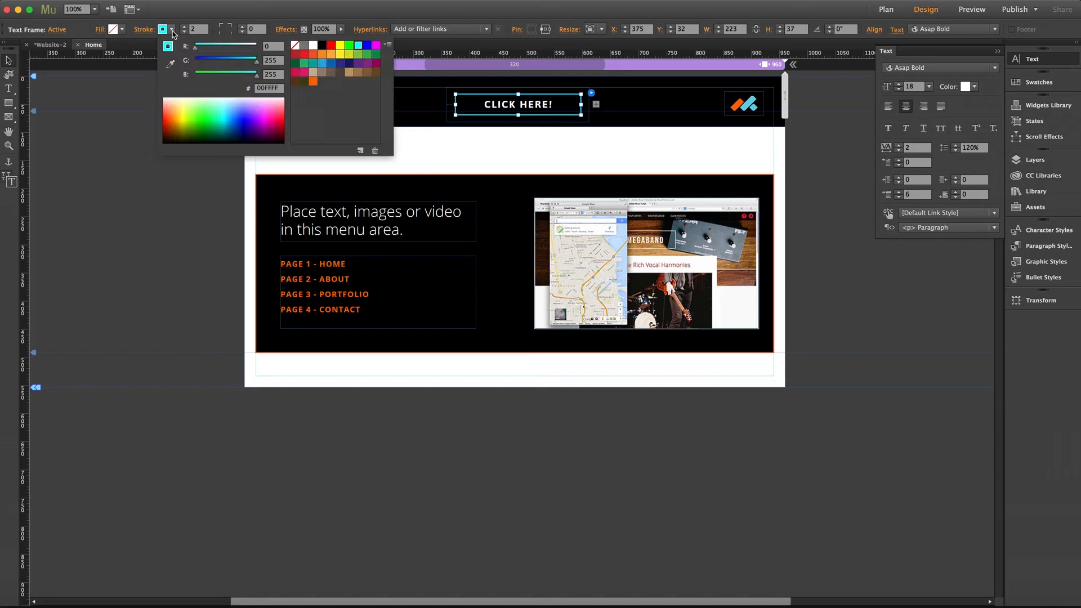
{"action": "left_click", "coordinate": [313, 81]}
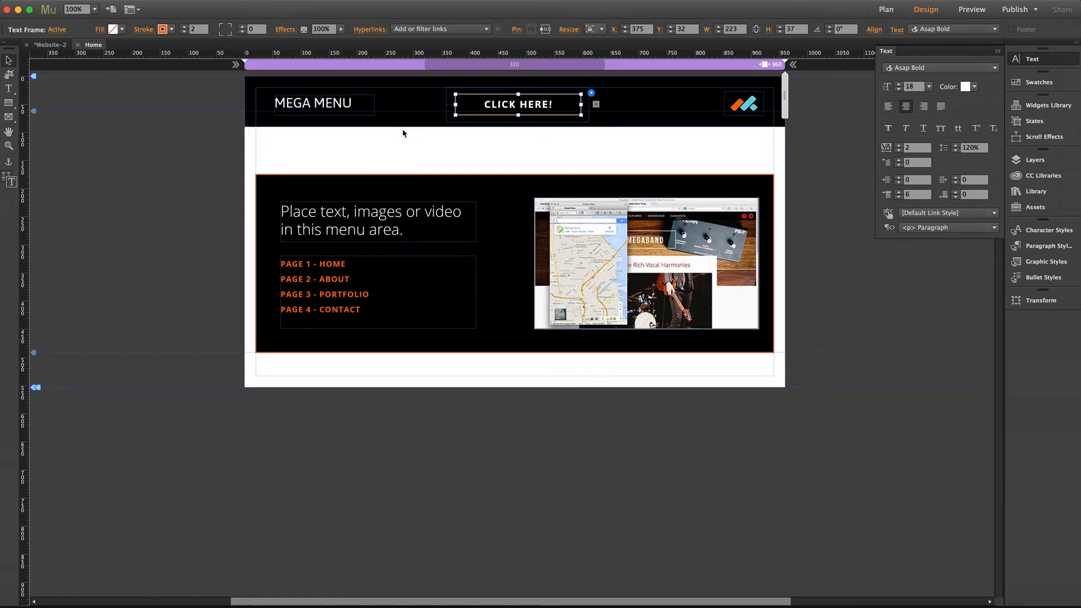
- Move the menu's target container up so it sits directly beneath the black header bar
{"action": "left_click", "coordinate": [398, 172]}
{"action": "left_click", "coordinate": [399, 177]}
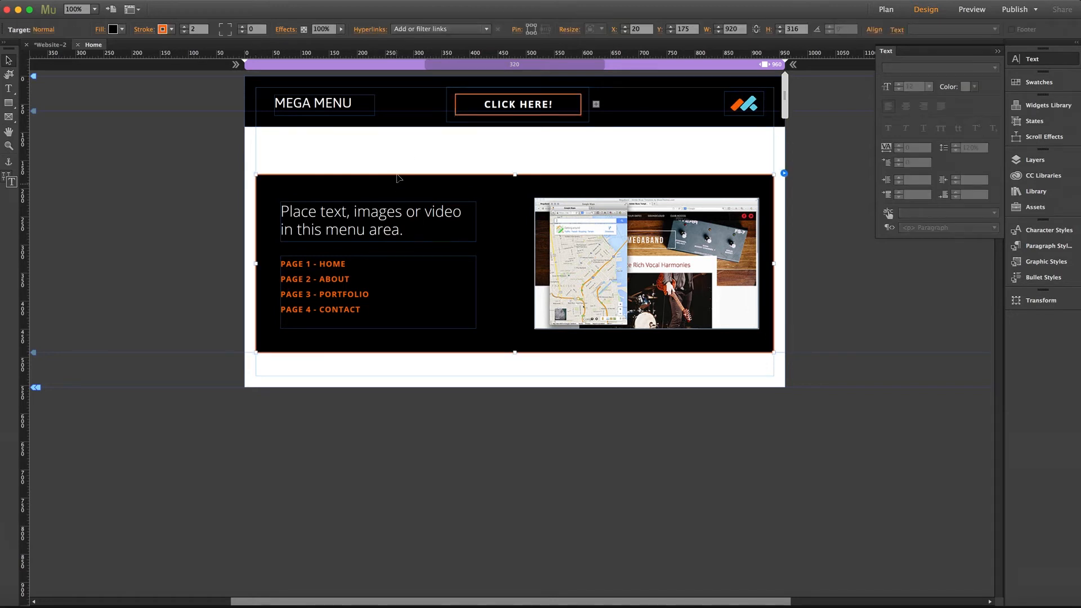
{"action": "left_click_drag", "start_coordinate": [397, 179], "coordinate": [398, 142]}
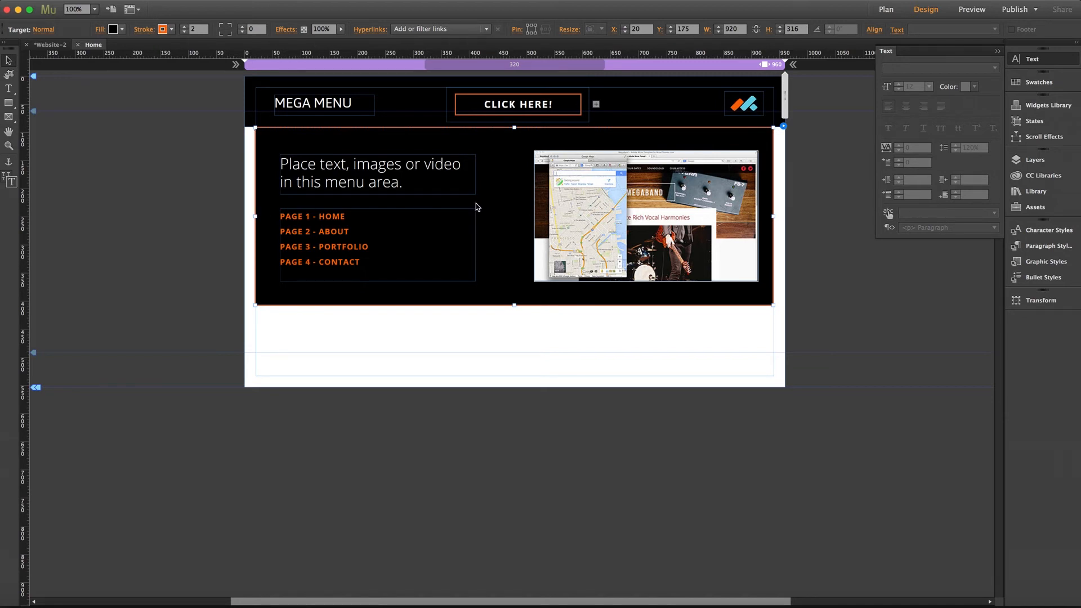
- Hyperlink the PAGE 1 - HOME text in the menu area to musethemes.com
{"action": "double_click", "coordinate": [296, 218]}
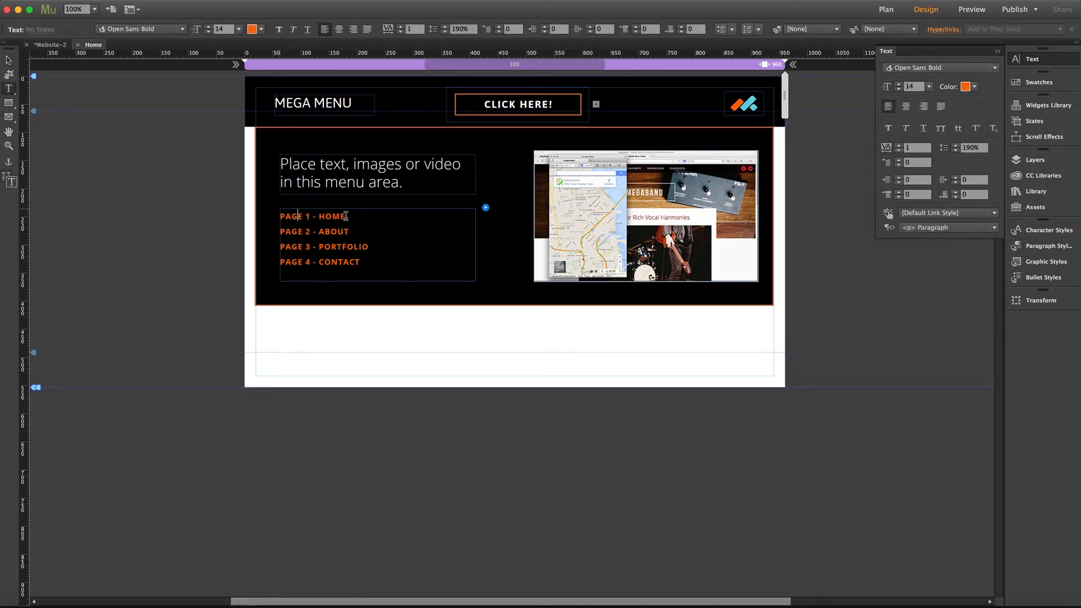
{"action": "left_click_drag", "start_coordinate": [345, 216], "coordinate": [256, 217]}
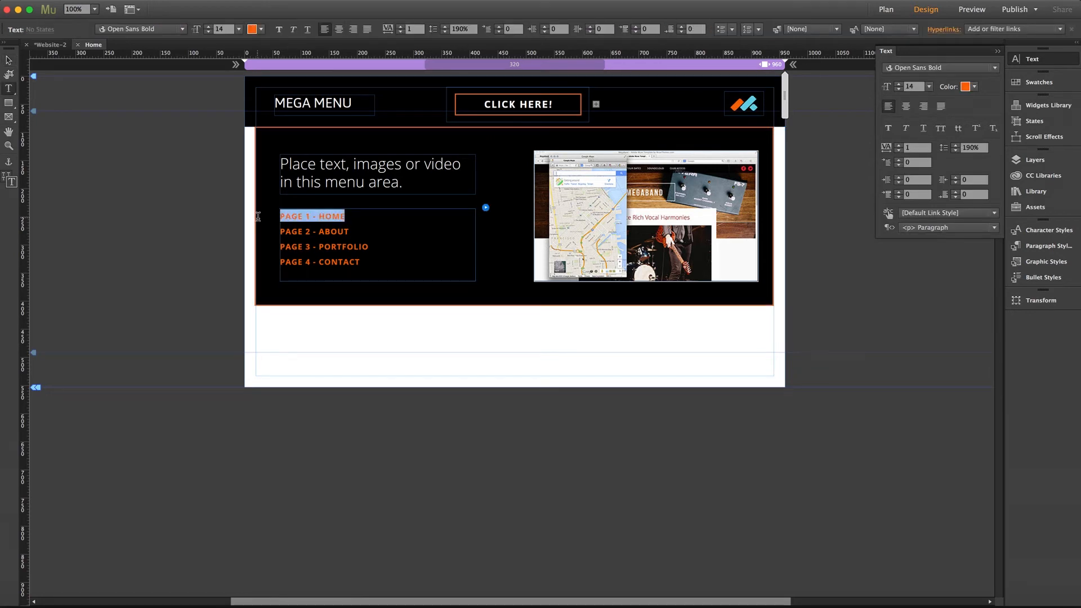
{"action": "left_click", "coordinate": [980, 29]}
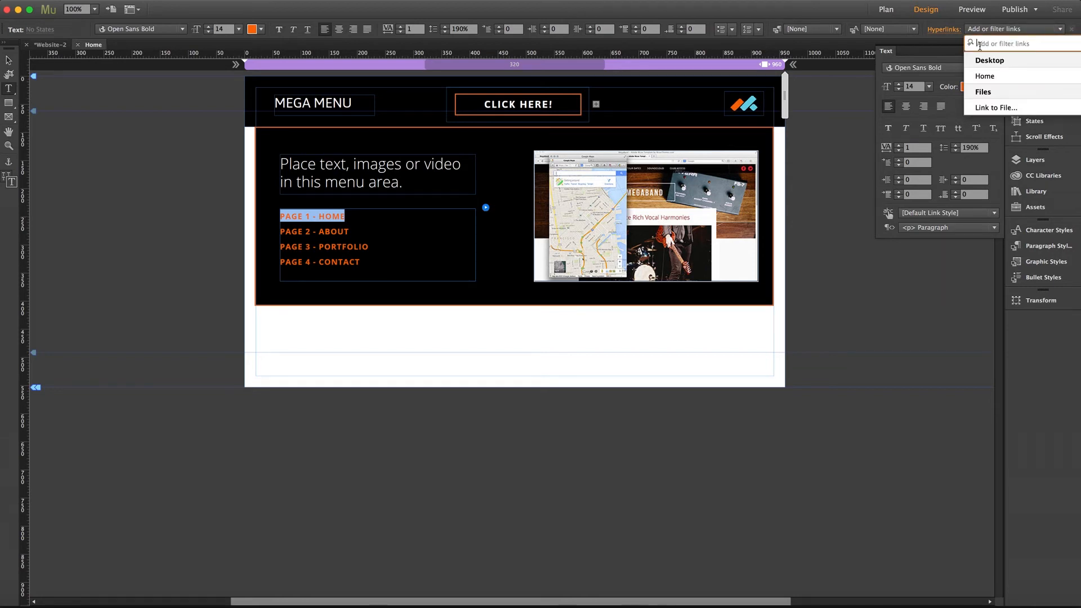
{"action": "type", "text": "musethe"}
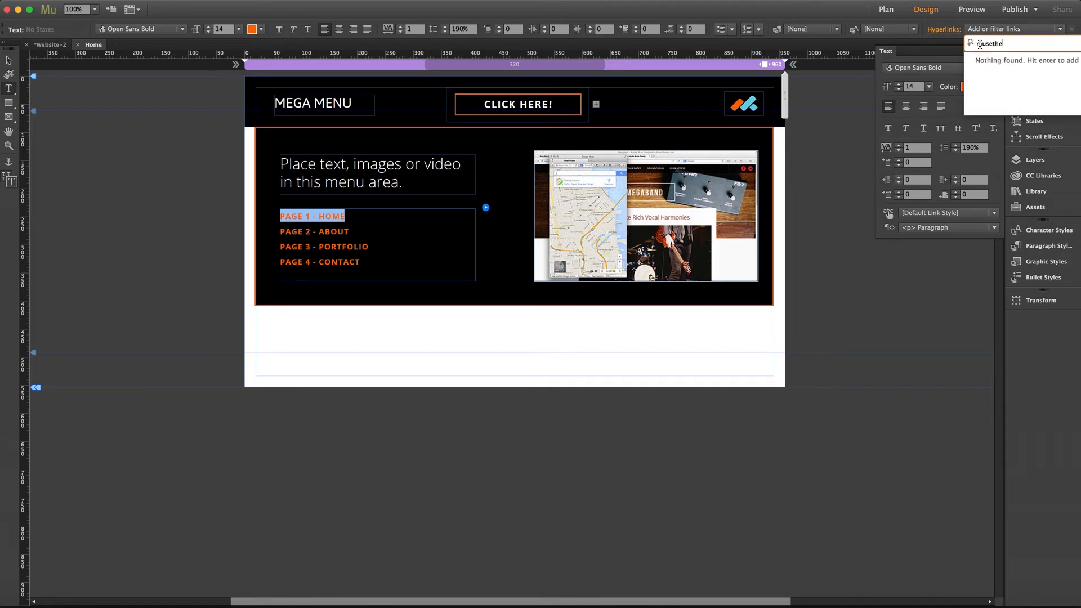
{"action": "type", "text": "mes.com"}
{"action": "key", "text": "Return"}
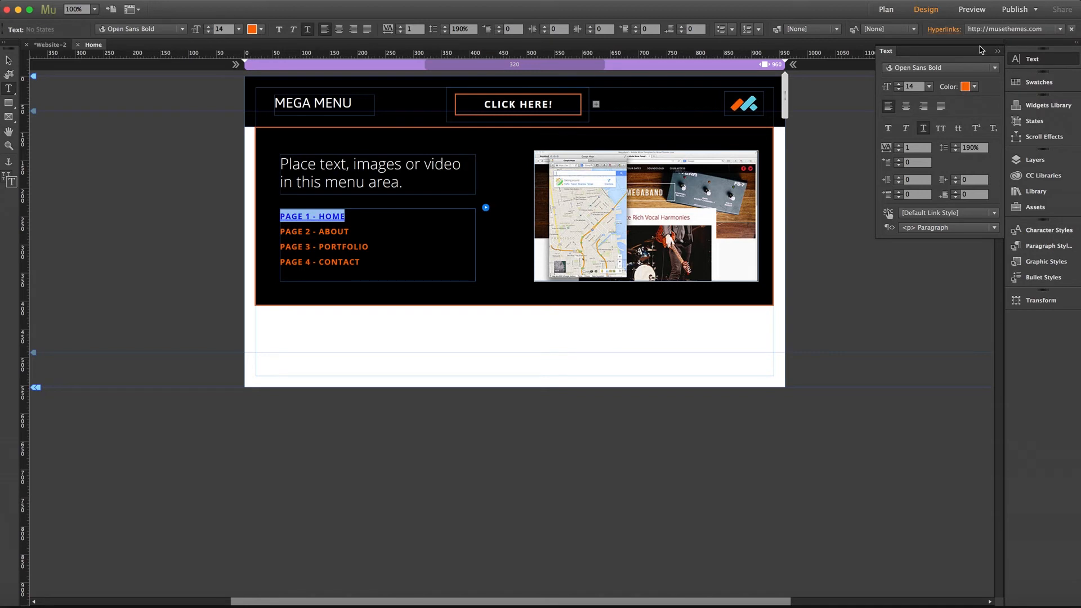
- Edit the default link style used by PAGE 1 - HOME and set its Normal color to orange FC6B02
{"action": "left_click", "coordinate": [344, 217]}
{"action": "left_click_drag", "start_coordinate": [344, 217], "coordinate": [277, 217]}
{"action": "left_click", "coordinate": [945, 31]}
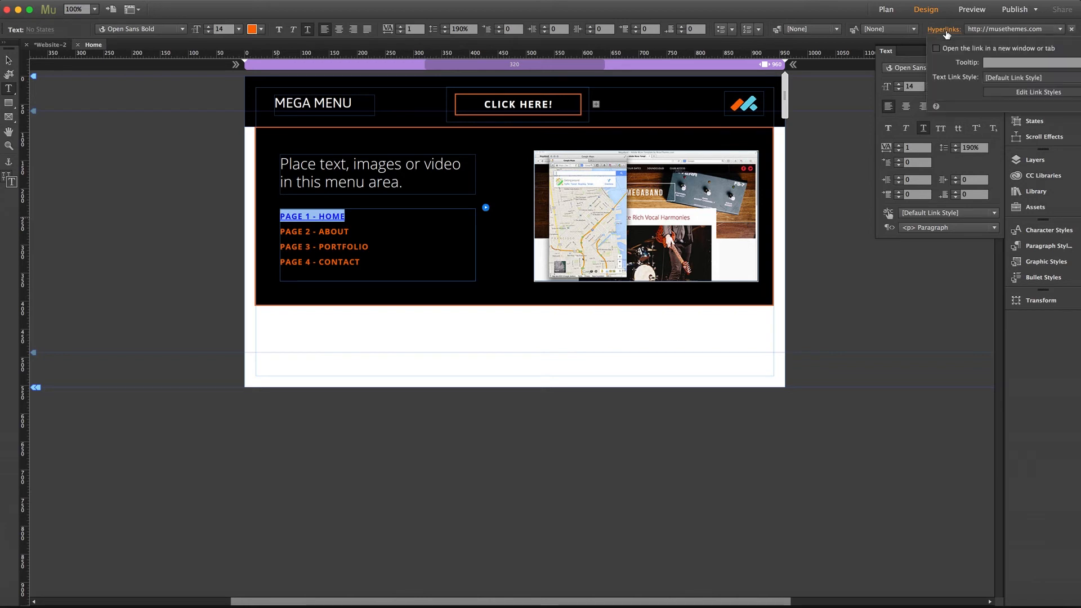
{"action": "left_click", "coordinate": [1030, 92]}
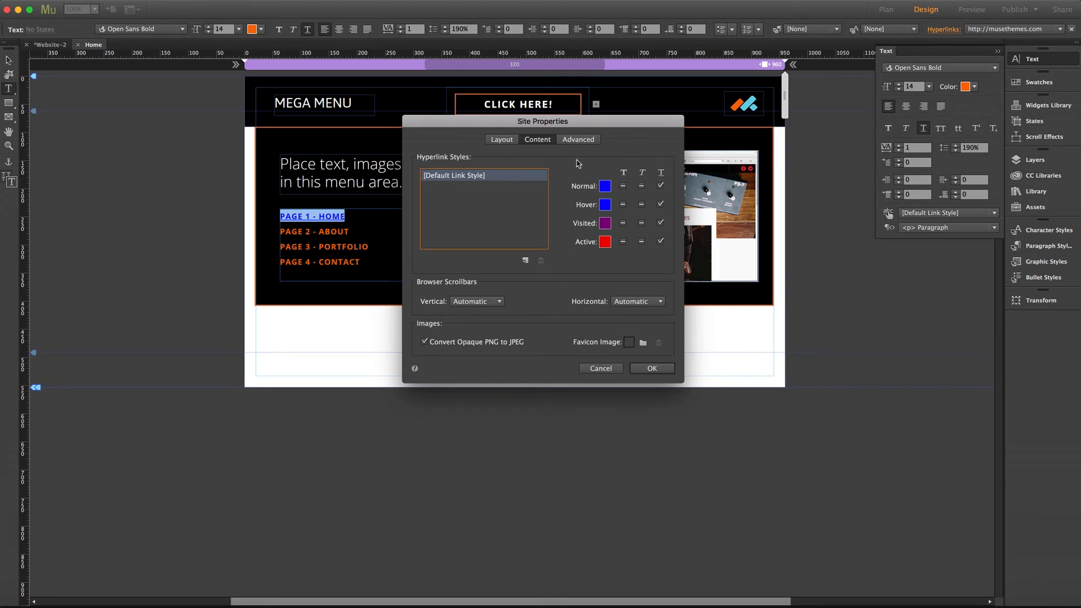
{"action": "left_click", "coordinate": [605, 188]}
{"action": "left_click", "coordinate": [754, 241]}
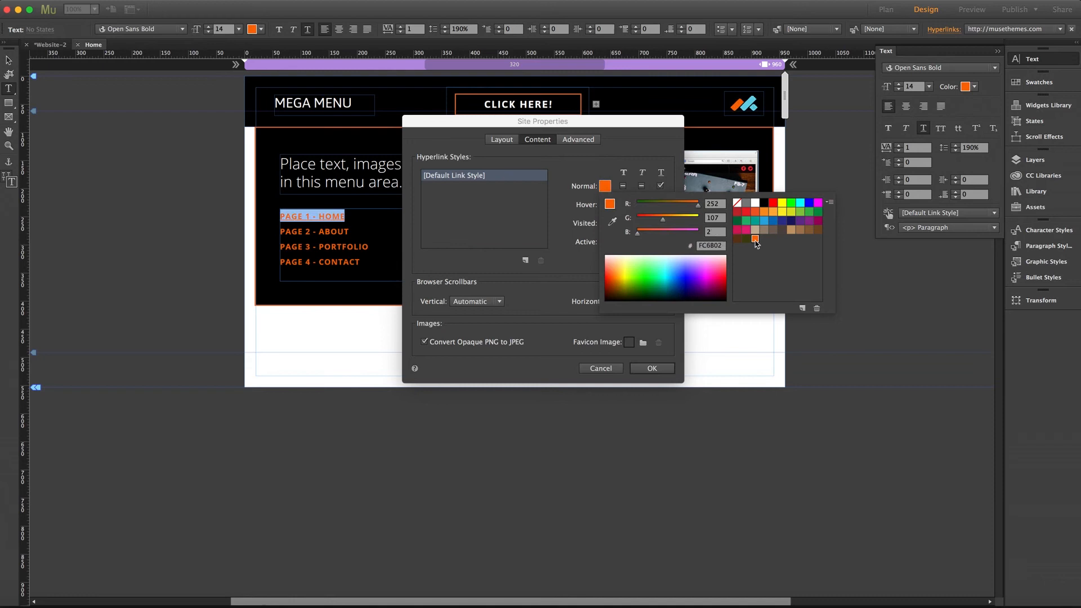
{"action": "left_click", "coordinate": [591, 175]}
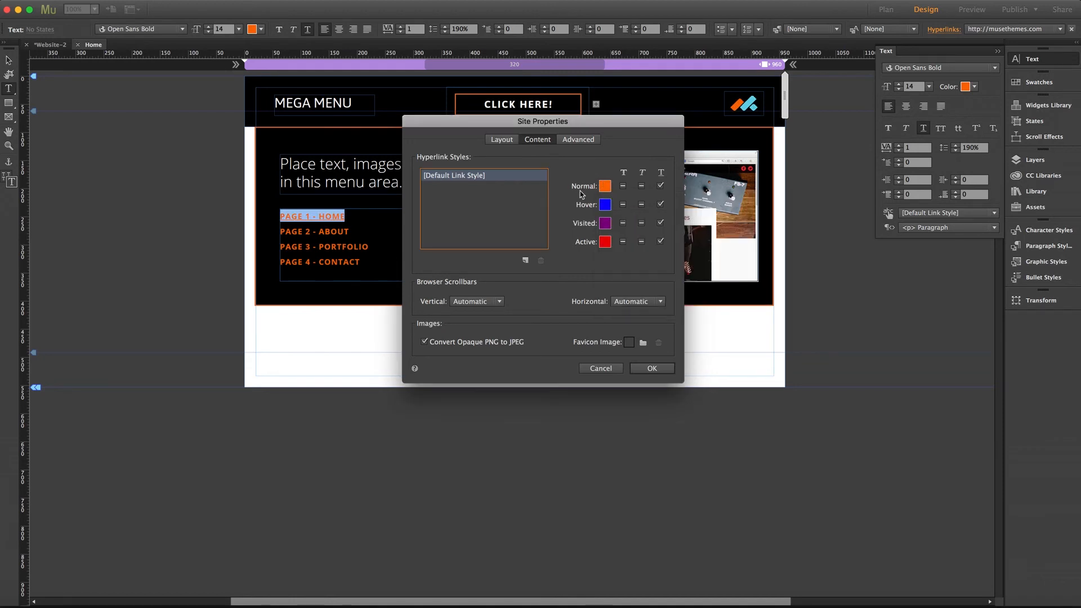
- Set the default link style's Hover color to white, remove the Normal underline, and apply the site properties
{"action": "left_click", "coordinate": [605, 204]}
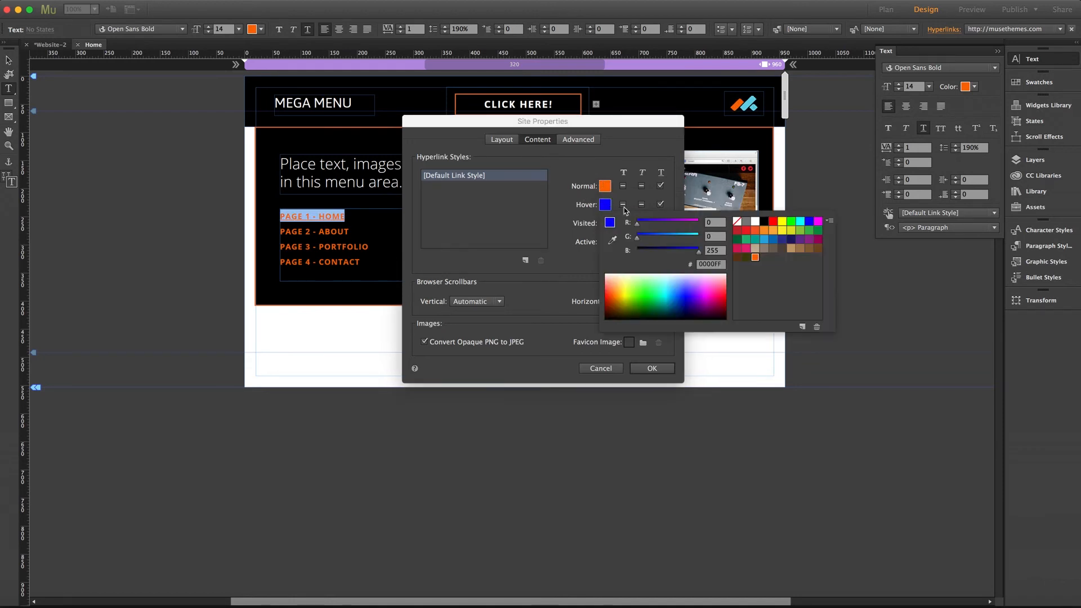
{"action": "left_click", "coordinate": [755, 222]}
{"action": "left_click", "coordinate": [569, 205]}
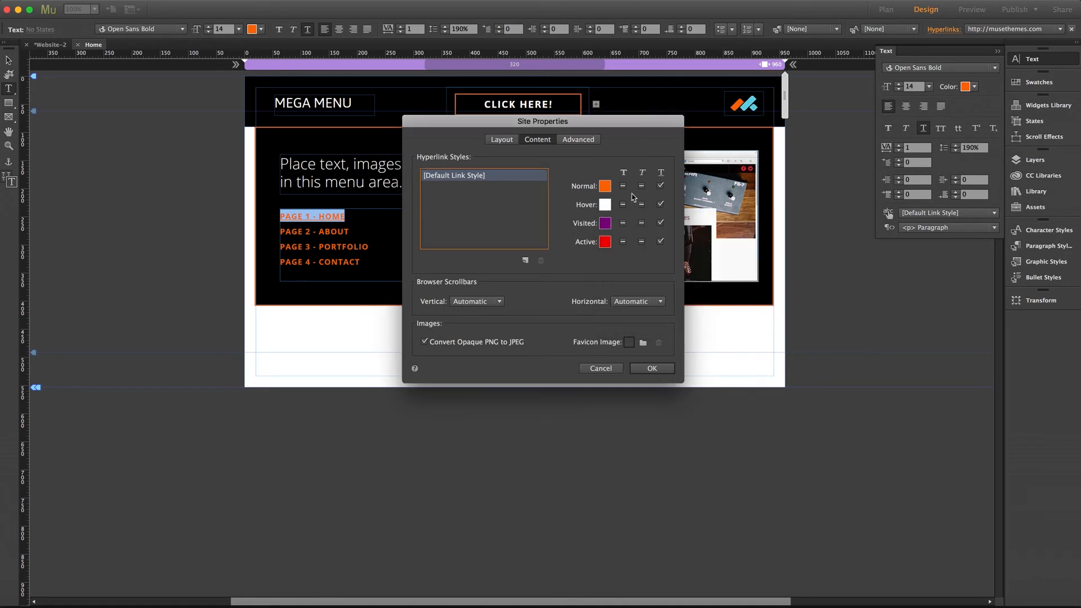
{"action": "left_click", "coordinate": [661, 185]}
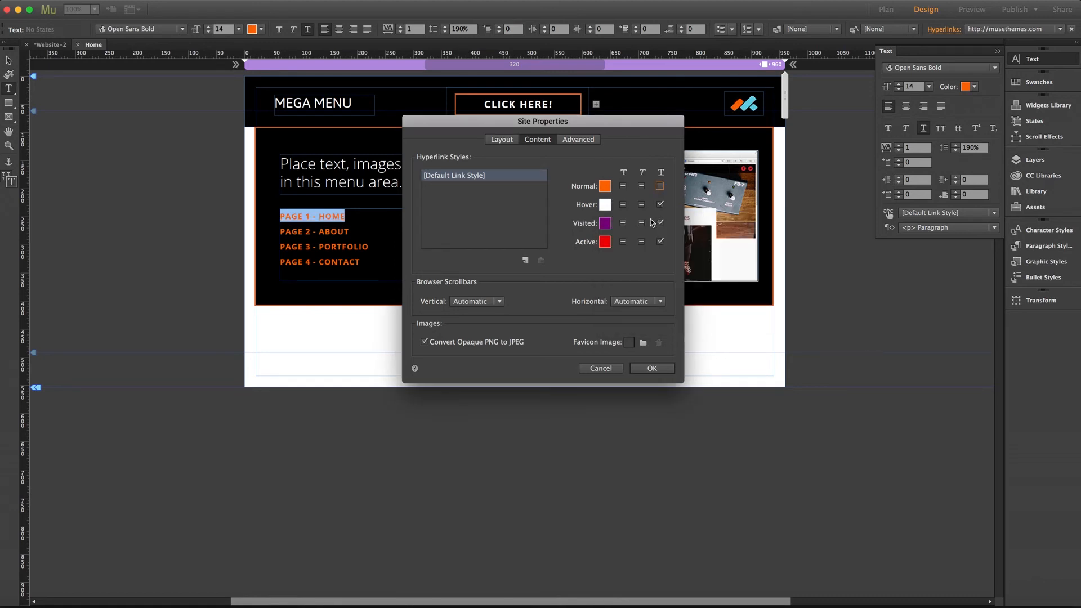
{"action": "left_click", "coordinate": [651, 368]}
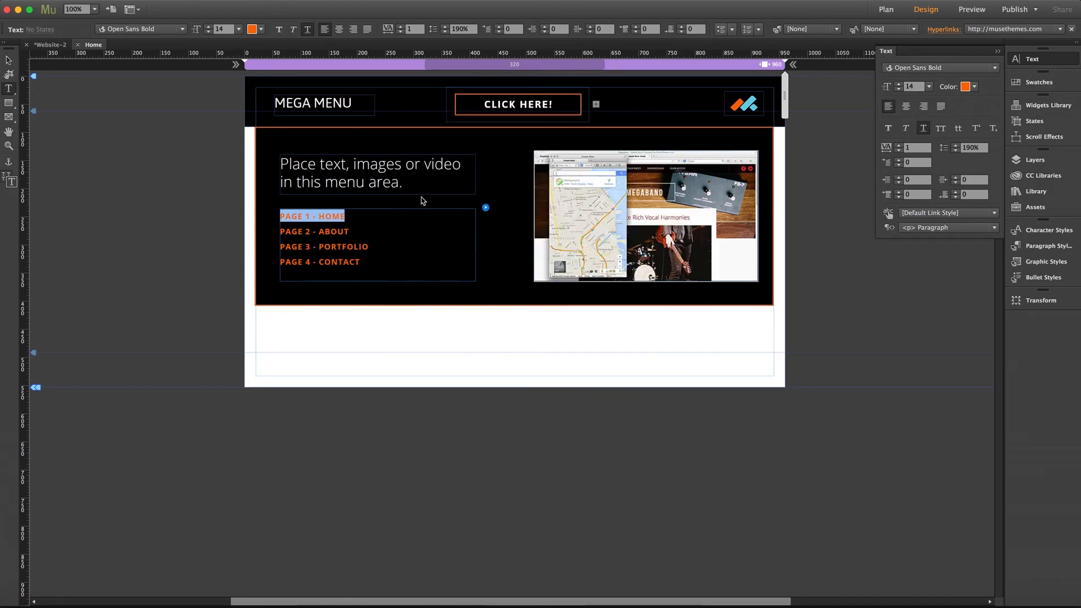
{"action": "left_click", "coordinate": [9, 61]}
{"action": "left_click", "coordinate": [141, 117]}
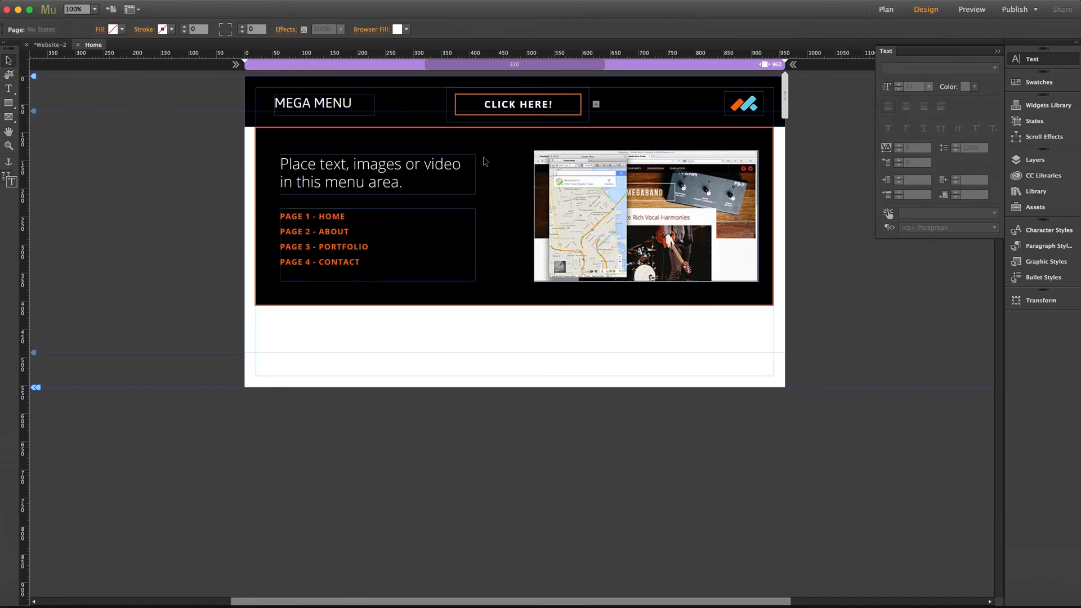
- Open the composition's options and set Show Target to On Rollover
{"action": "left_click", "coordinate": [486, 162]}
{"action": "left_click", "coordinate": [784, 125]}
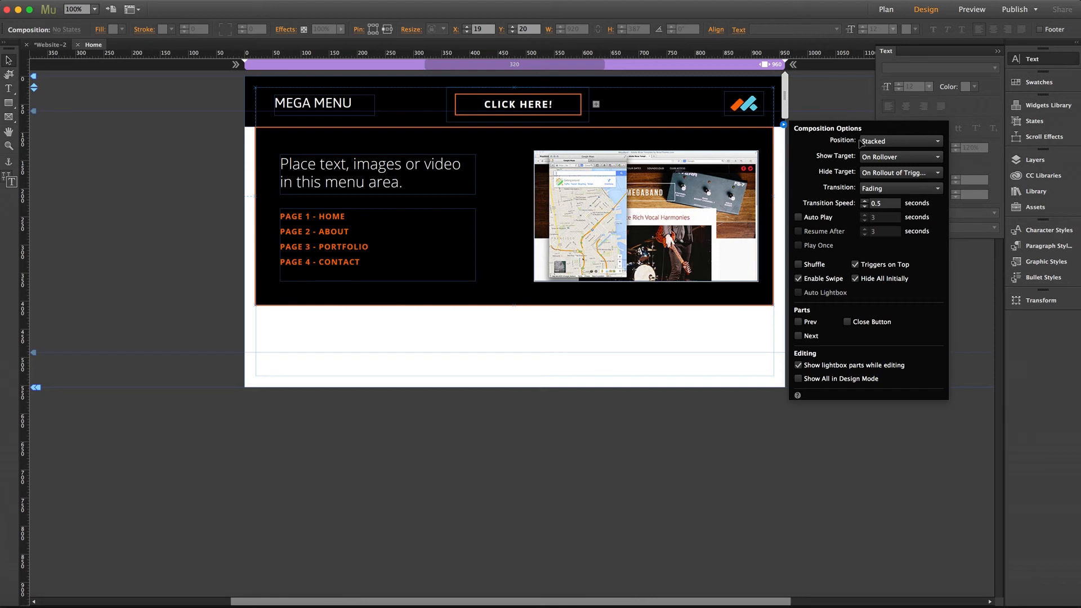
{"action": "left_click", "coordinate": [907, 163]}
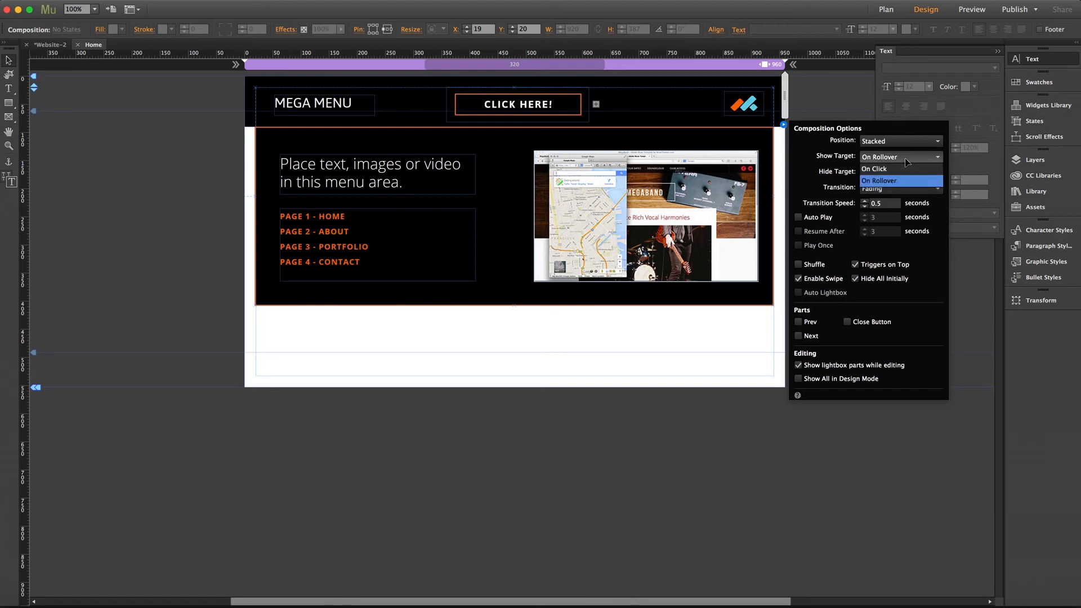
{"action": "left_click", "coordinate": [882, 180]}
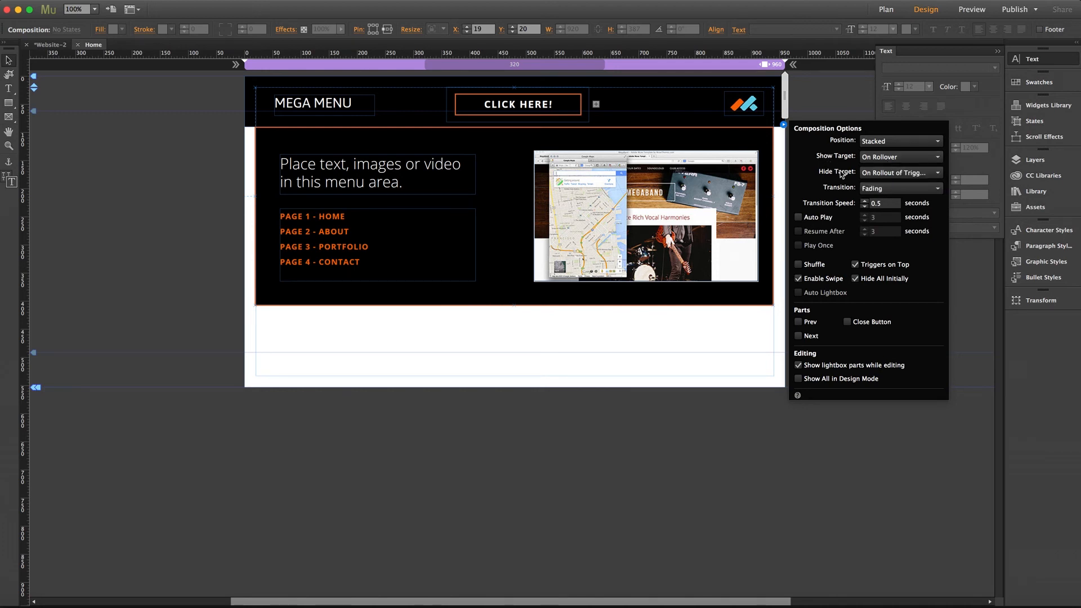
- Try None for the composition's Hide Target, and set it back to On Rollout of Trigger and Target
{"action": "left_click", "coordinate": [877, 174]}
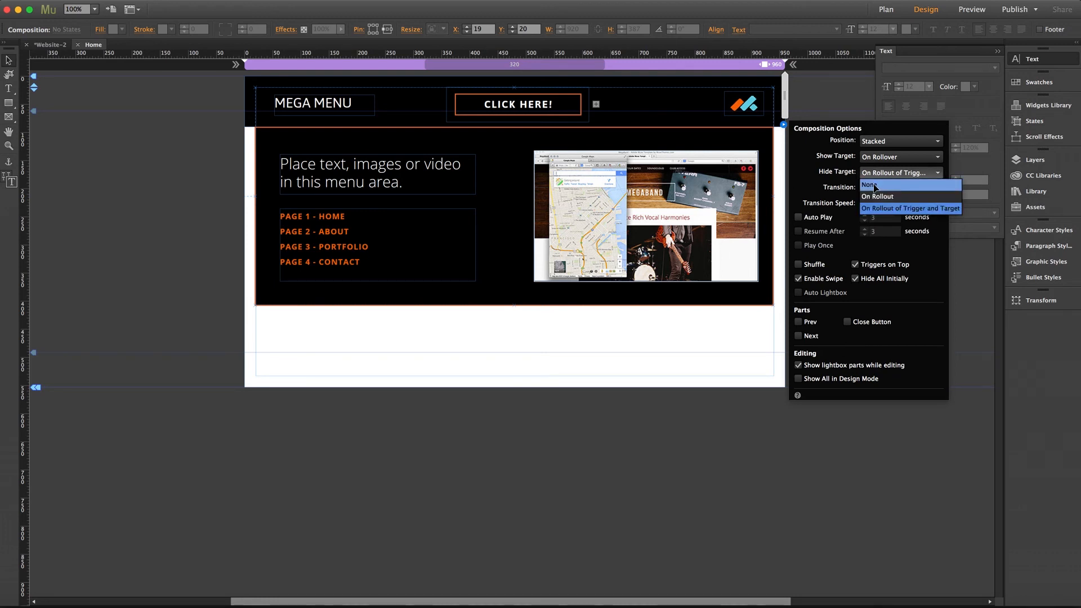
{"action": "left_click", "coordinate": [875, 187]}
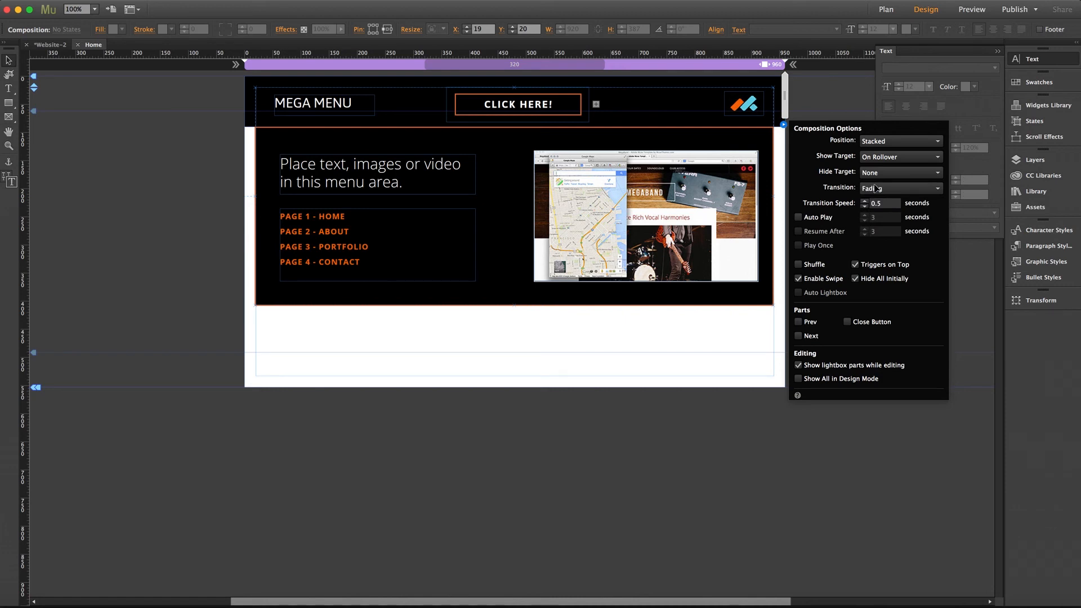
{"action": "left_click", "coordinate": [877, 173]}
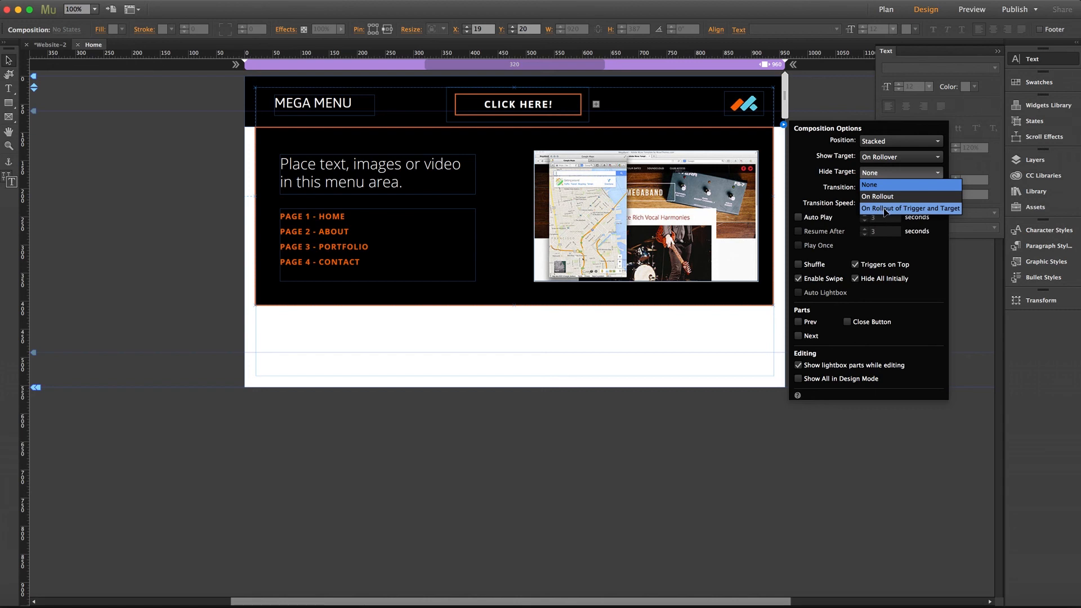
{"action": "left_click", "coordinate": [886, 212]}
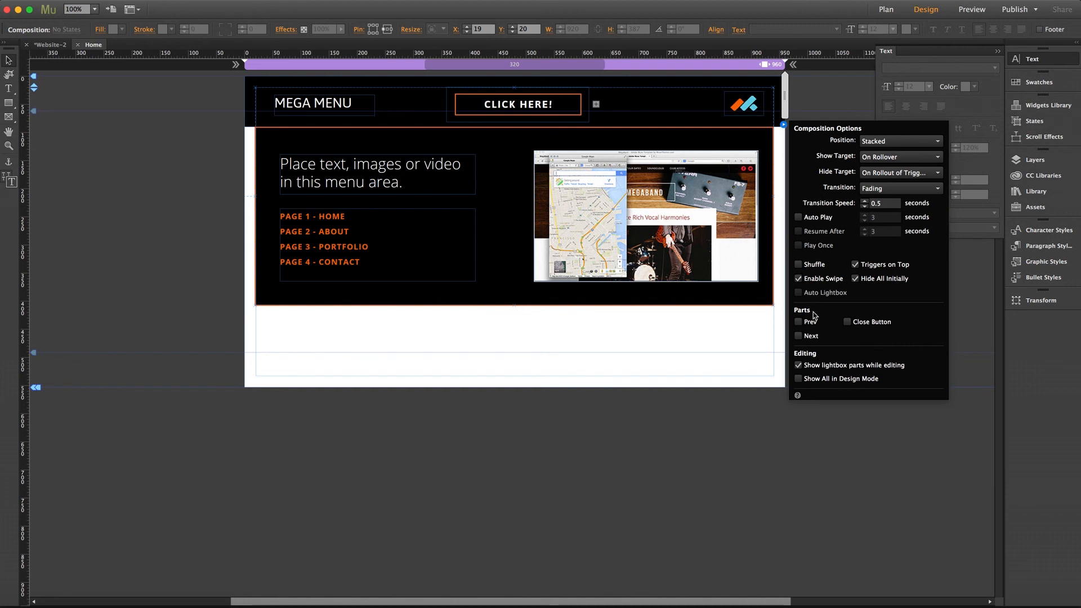
- Hide the composition's lightbox parts while editing, show them again, and close the options
{"action": "left_click", "coordinate": [799, 365]}
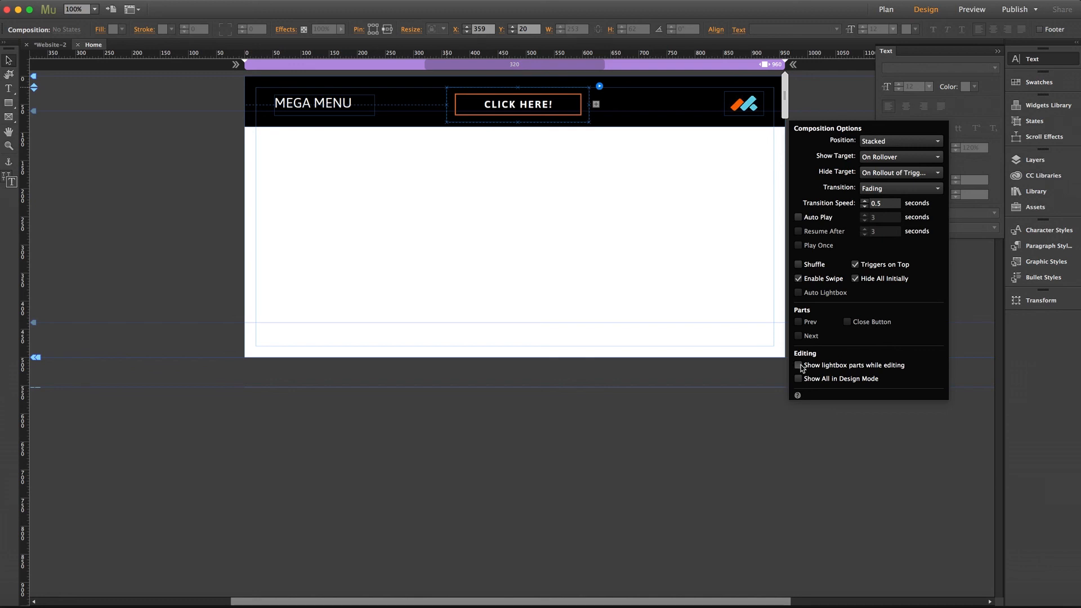
{"action": "left_click", "coordinate": [799, 366]}
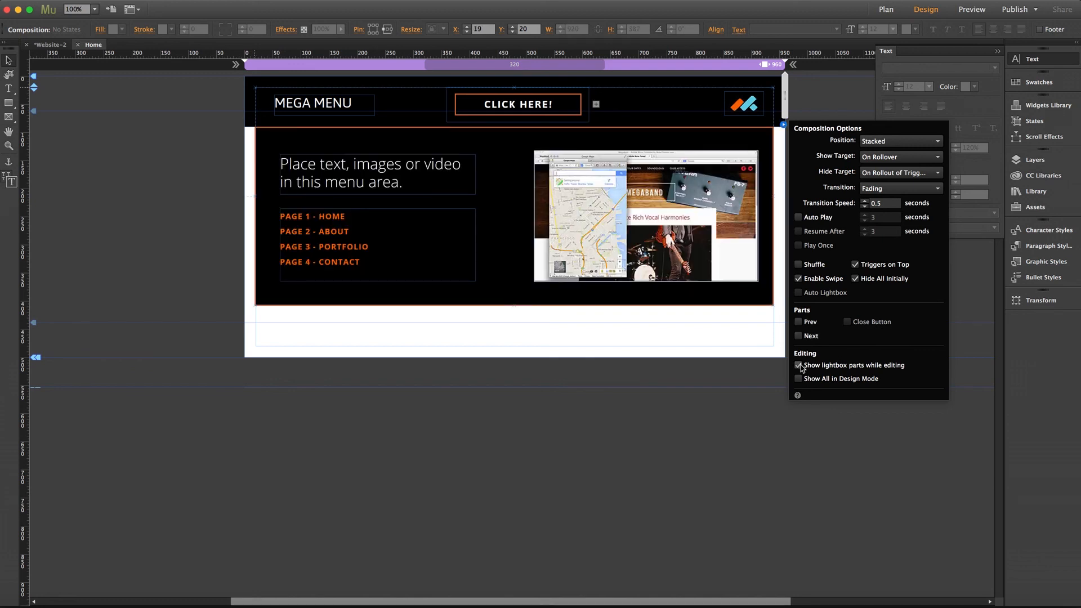
{"action": "left_click", "coordinate": [747, 345]}
- Preview the page in the browser, and test the CLICK HERE! trigger and the PAGE 1 - HOME link
{"action": "key", "text": "super+shift+e"}
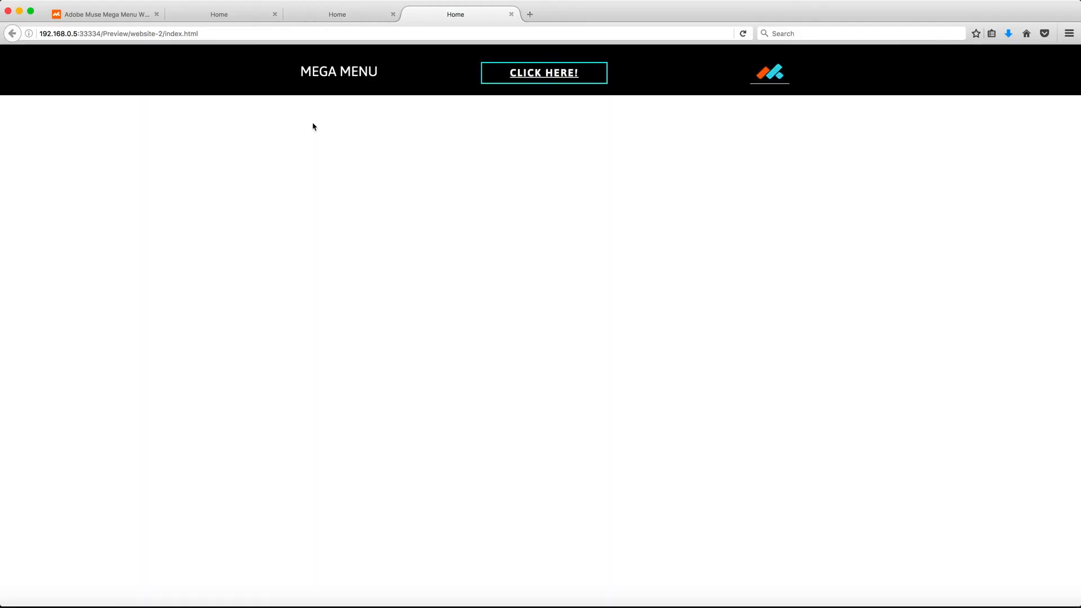
{"action": "left_click", "coordinate": [515, 77]}
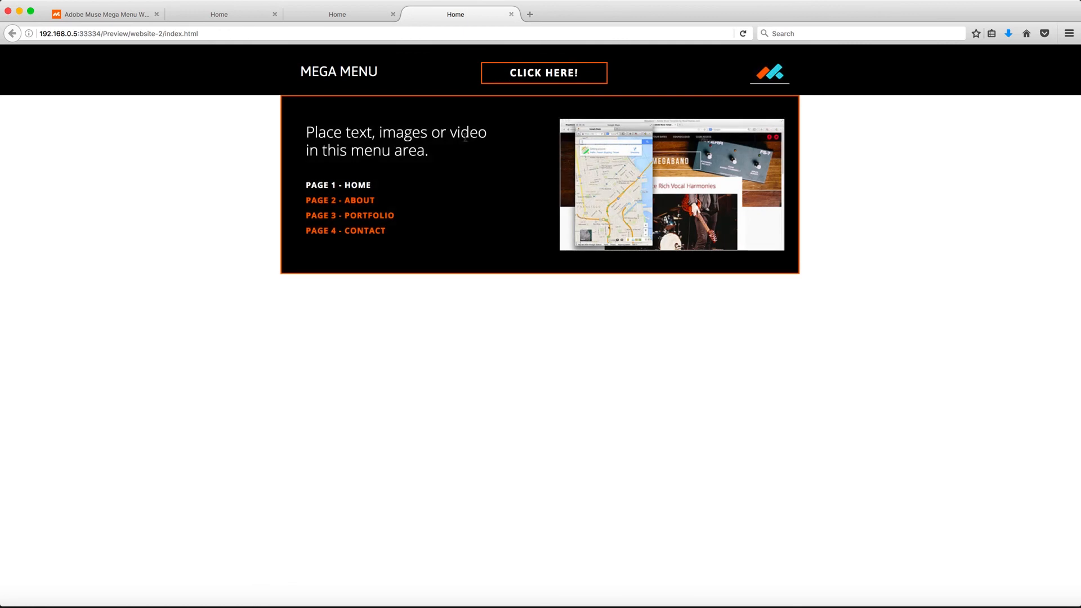
{"action": "left_click", "coordinate": [522, 71]}
{"action": "left_click", "coordinate": [496, 73]}
{"action": "left_click", "coordinate": [353, 186]}
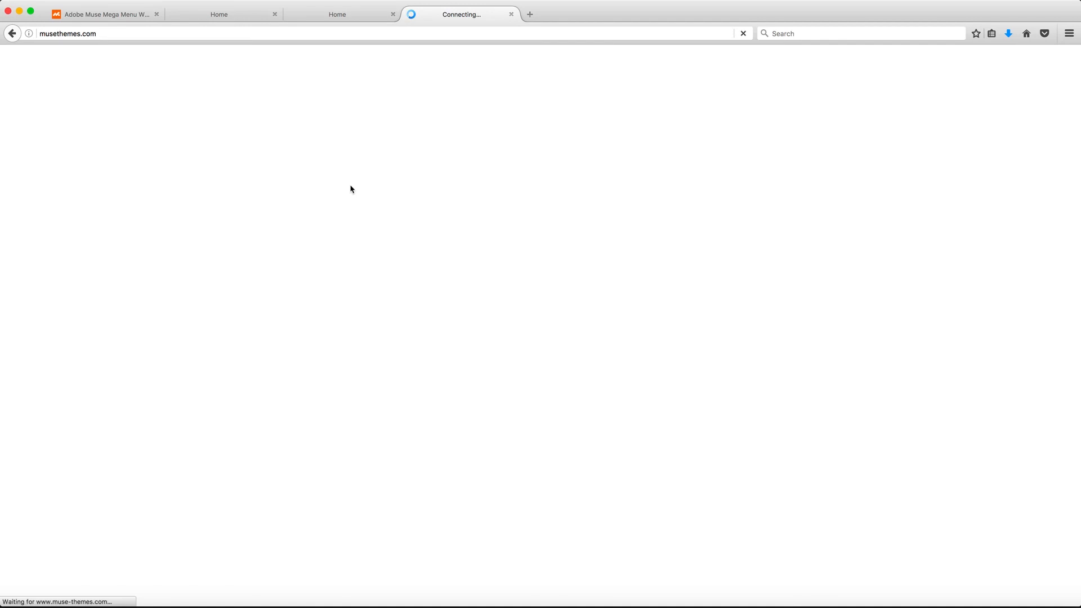